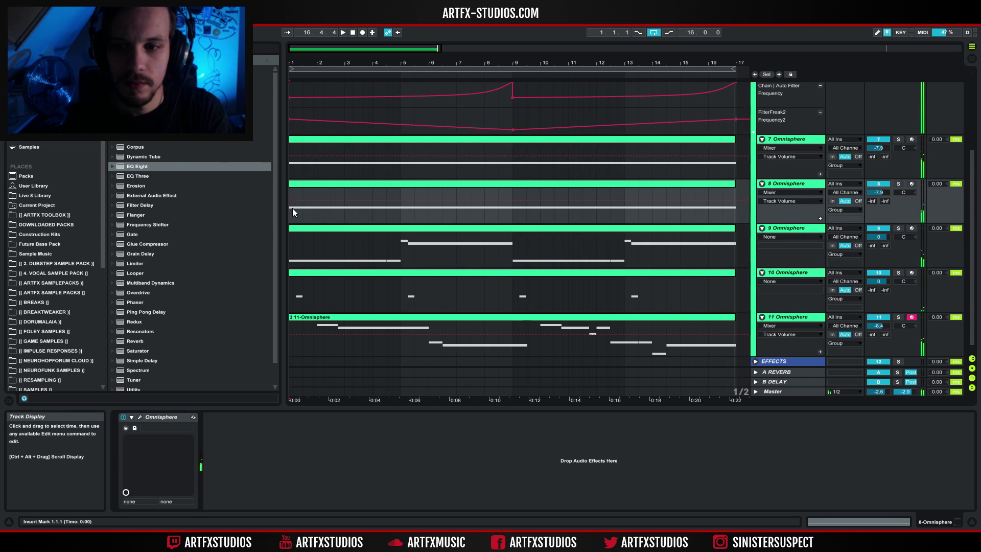
Turn off the outer Audio Effect Rack on the ATMOS group track.
click(727, 228)
scroll(728, 223, up, 2)
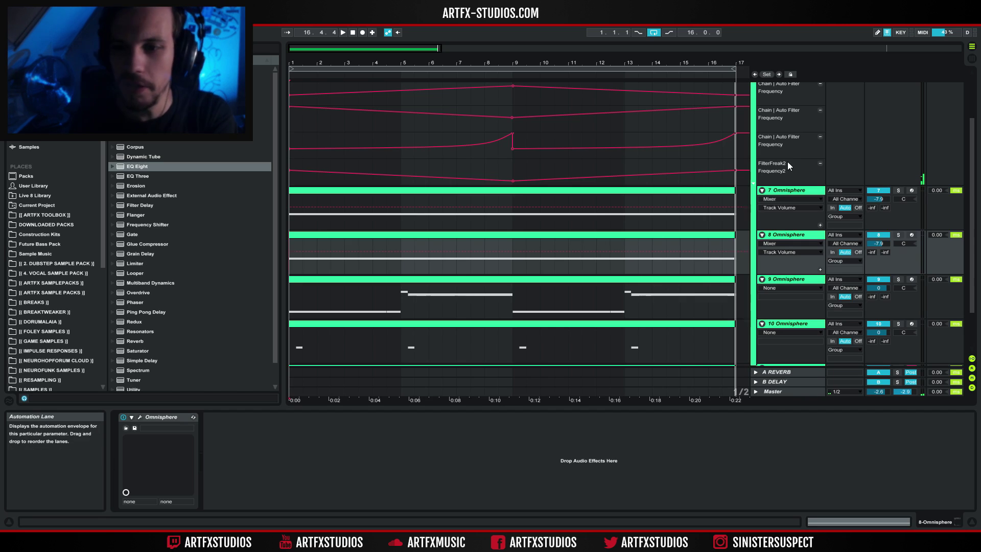
scroll(776, 188, up, 3)
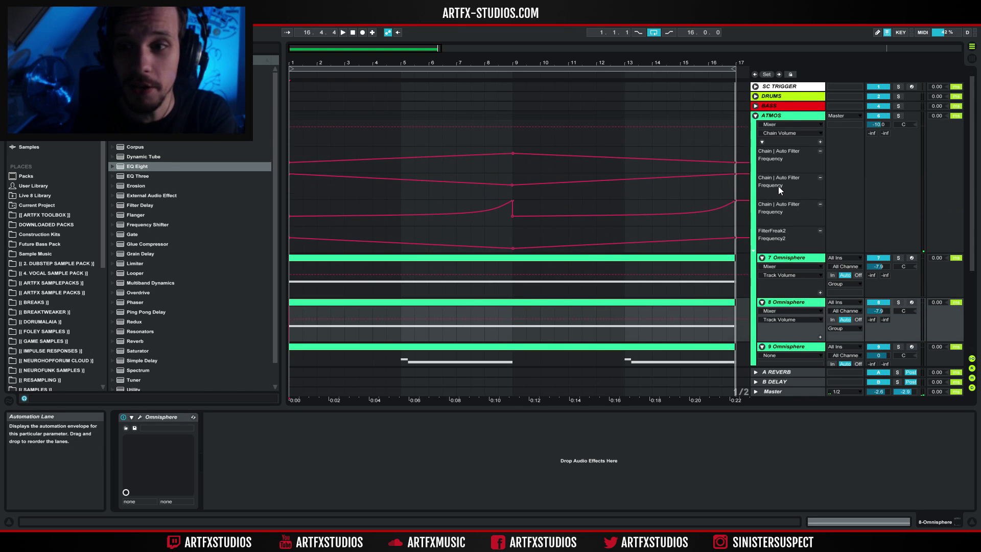
click(791, 116)
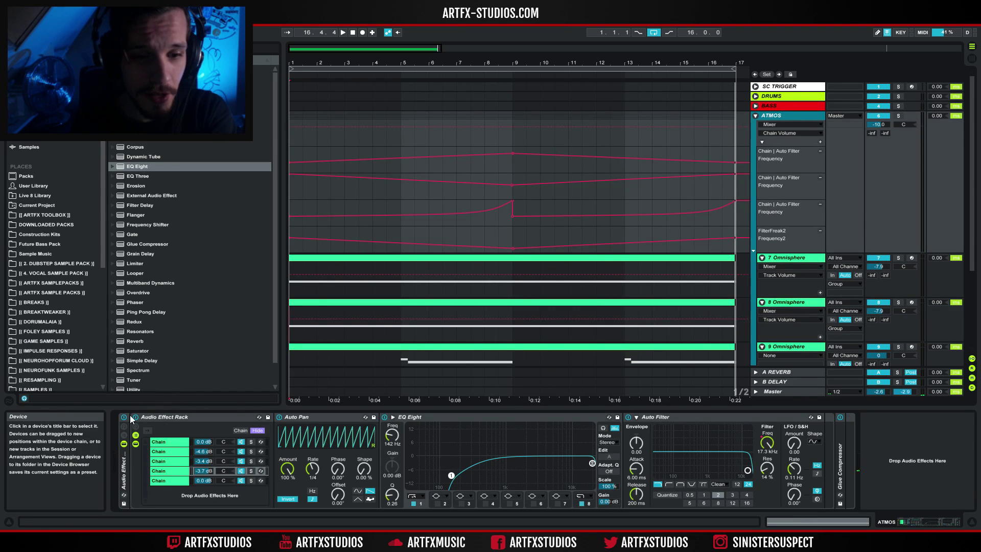
click(230, 417)
Play the arrangement from bar 1 to hear the ATMOS tracks without the group's effects, and bring the individual Omnisphere tracks into view.
click(554, 383)
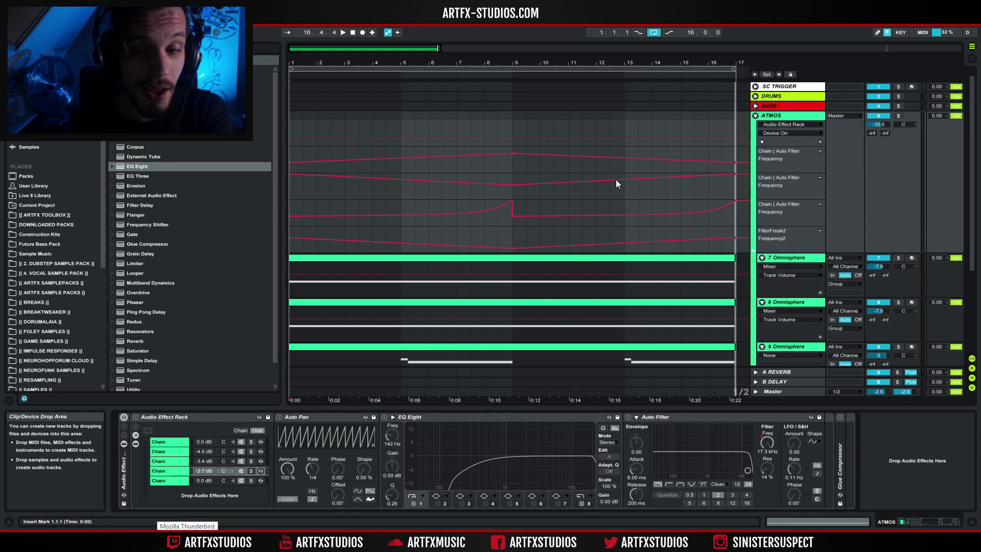
key(space)
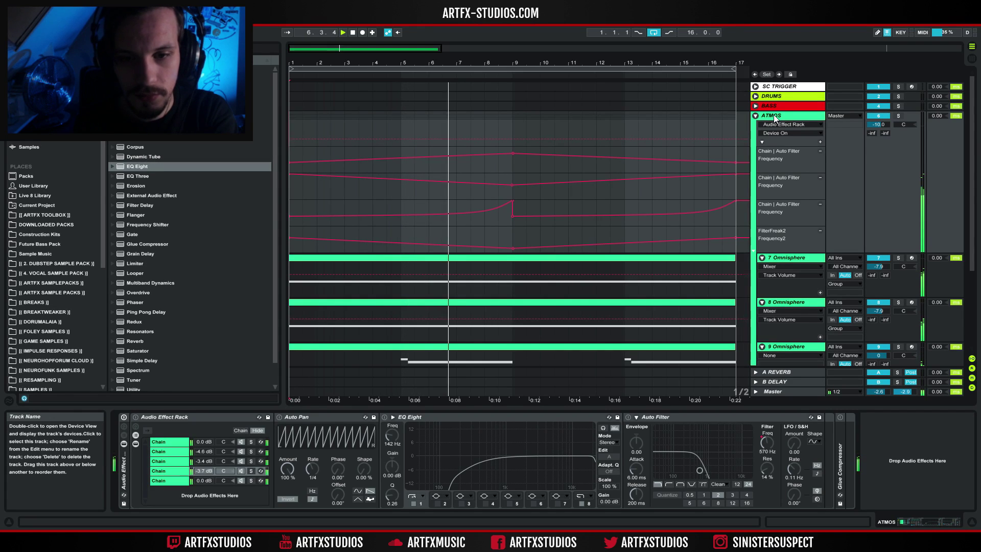
scroll(801, 159, down, 2)
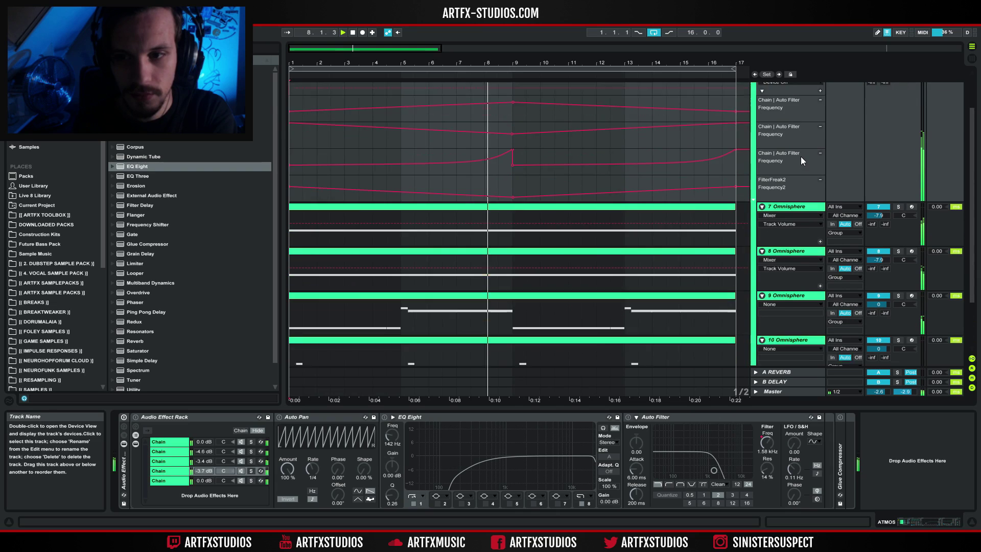
scroll(800, 158, down, 3)
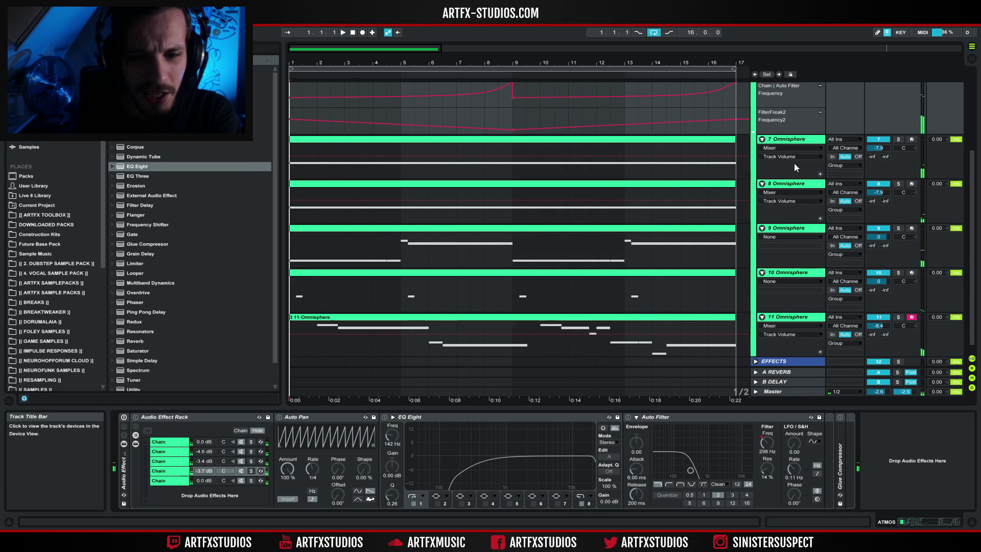
Solo the 7 Omnisphere track, listen to its pad, and view its Granular Inception Pad patch in the instrument window.
click(801, 139)
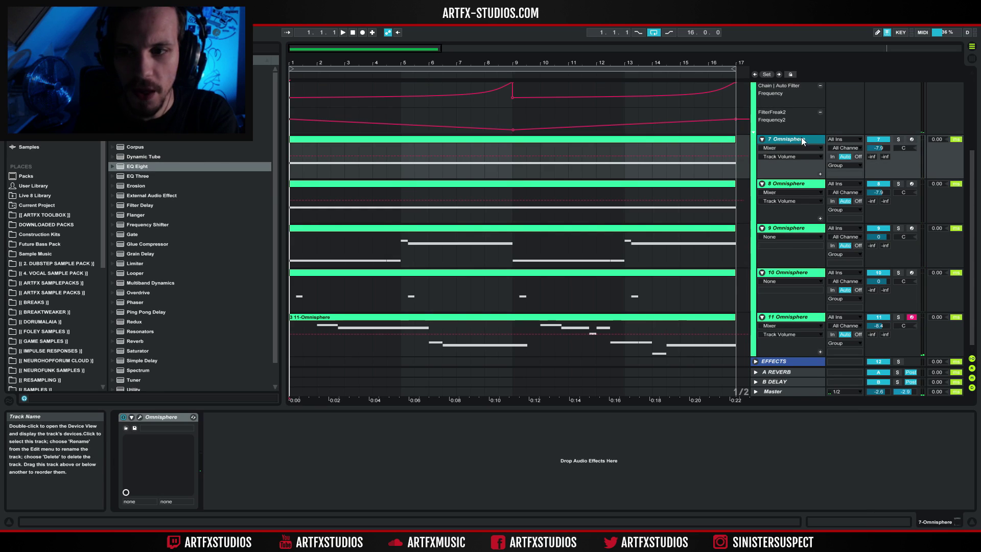
click(898, 139)
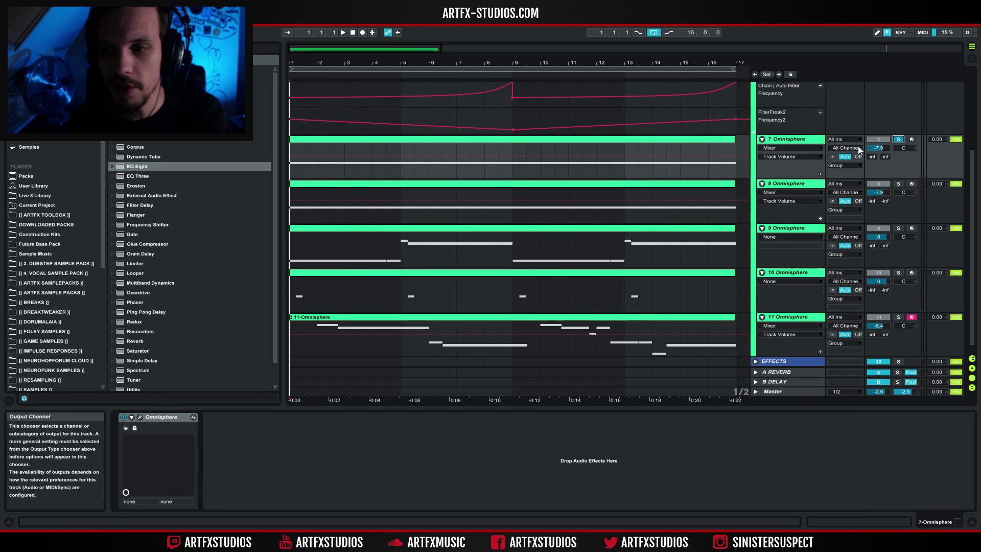
key(space)
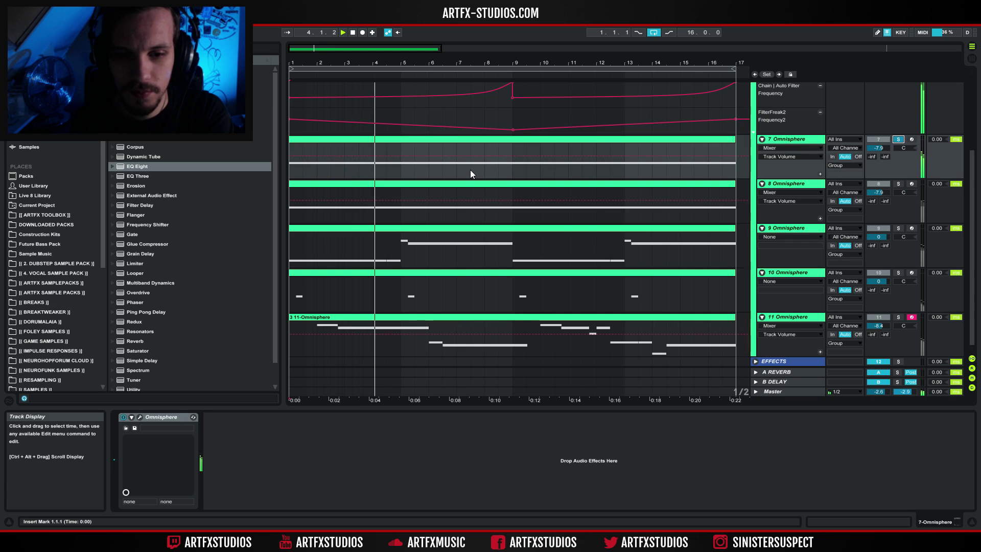
click(142, 418)
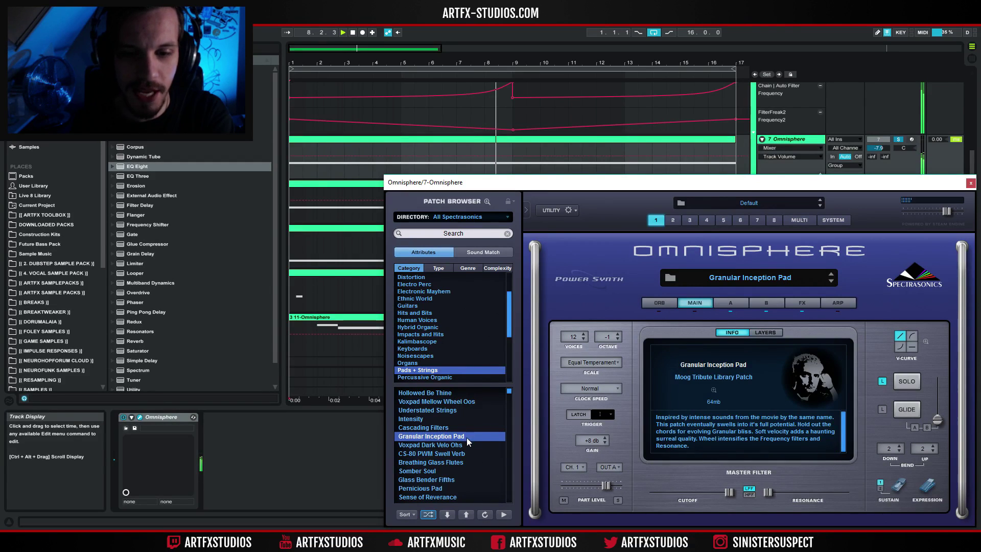
click(970, 183)
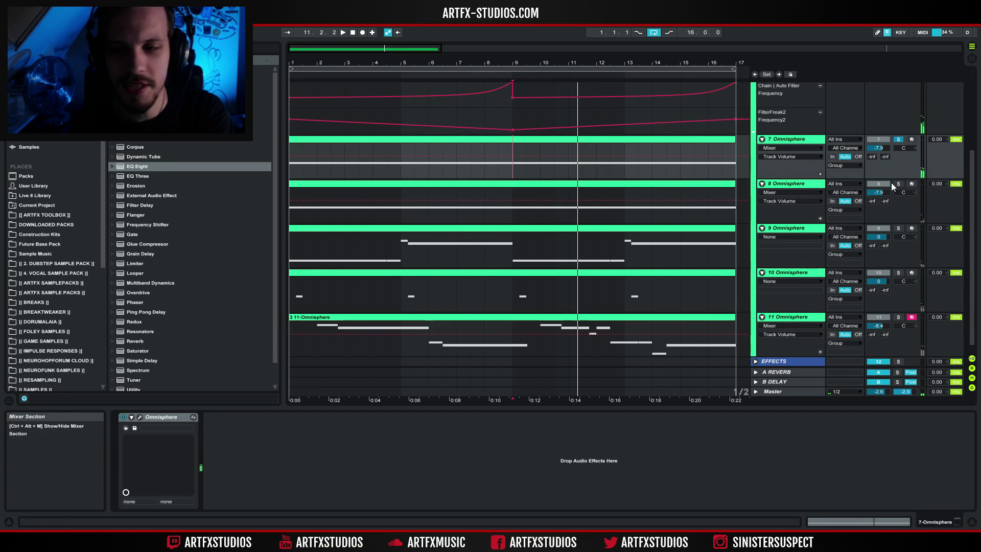
click(513, 149)
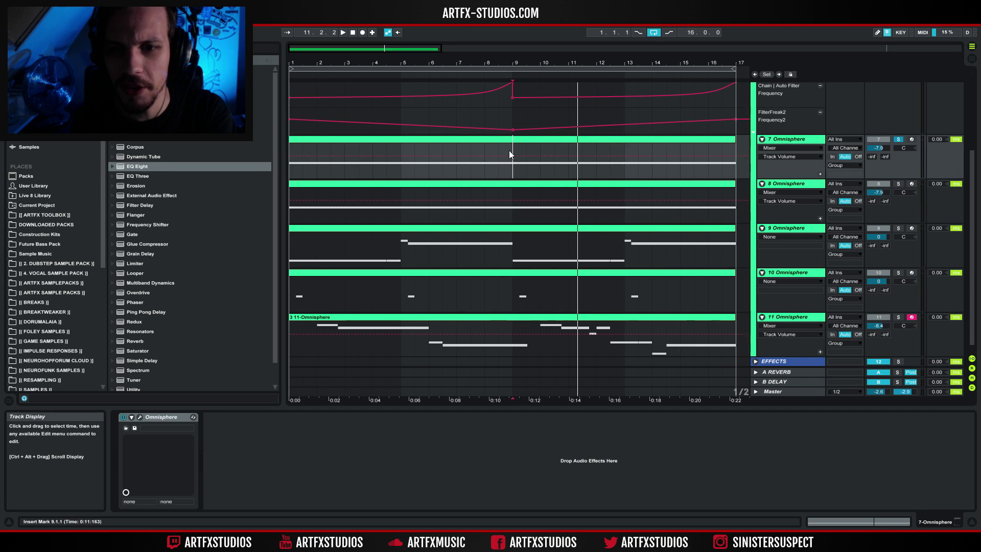
key(space)
Solo the 8 Omnisphere track, play it from bar 1, and view its Phased Cryogenia patch.
click(900, 184)
click(293, 198)
key(space)
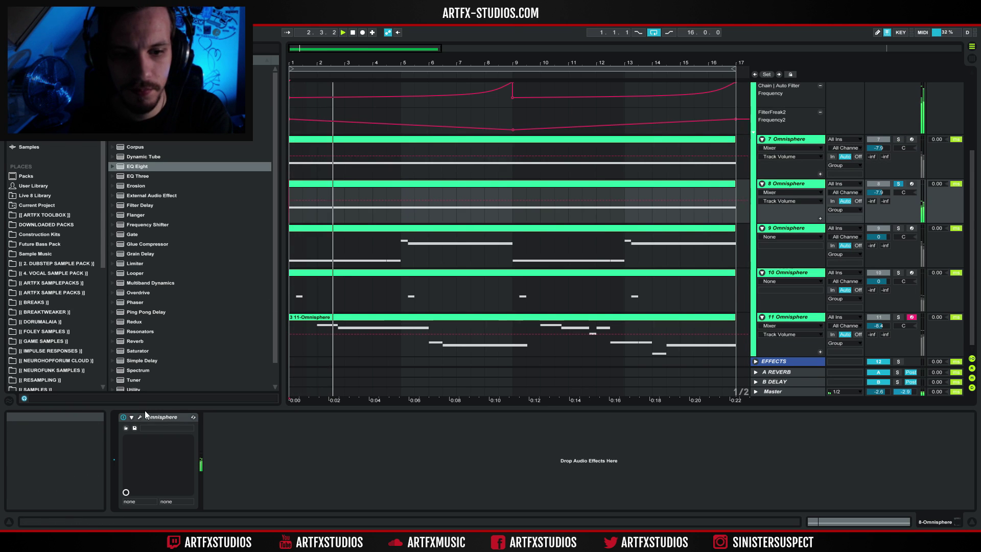
key(ctrl+alt+p)
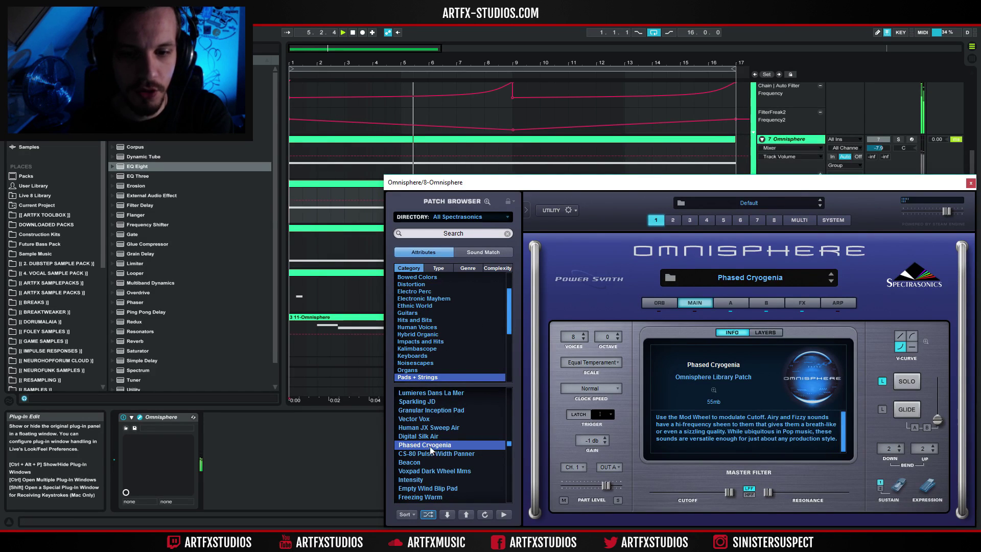
key(ctrl+alt+p)
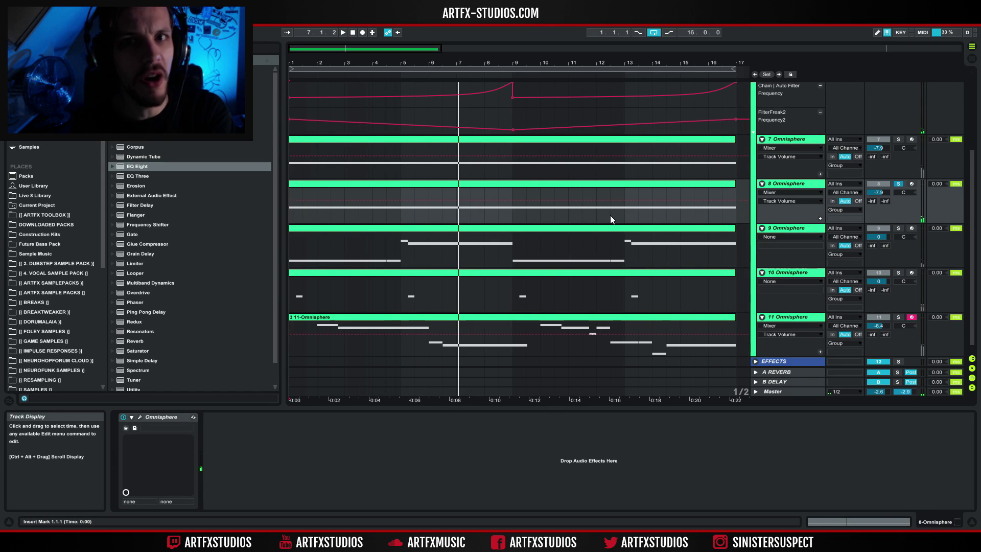
Solo the 9 Omnisphere track, view its Orpheus plays his Vihuela patch, and play the part.
click(898, 228)
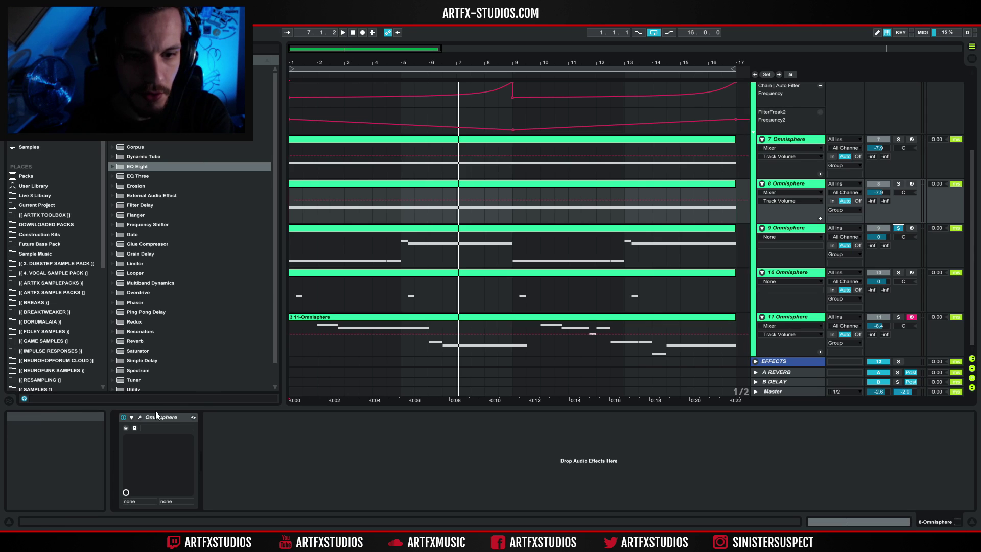
click(139, 417)
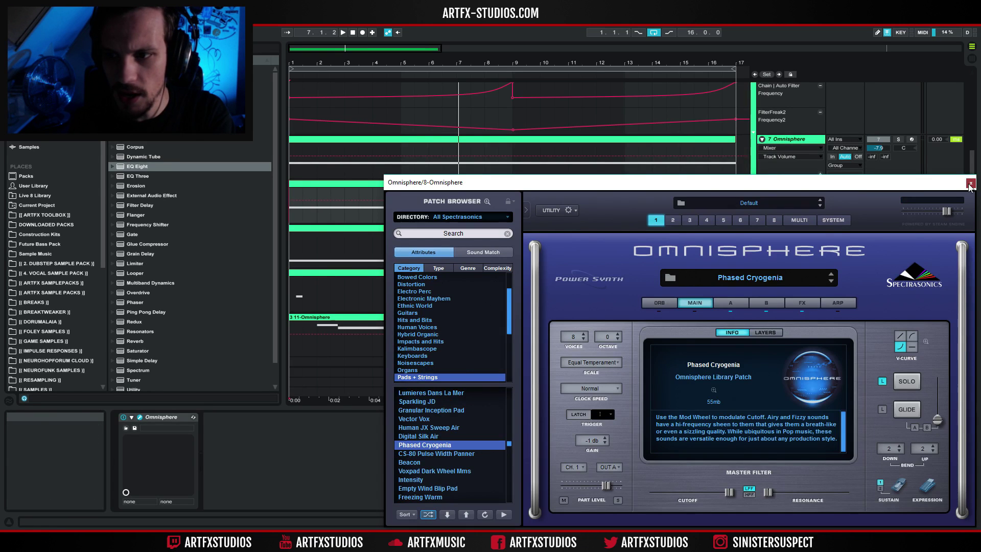
key(ctrl+alt+p)
click(783, 227)
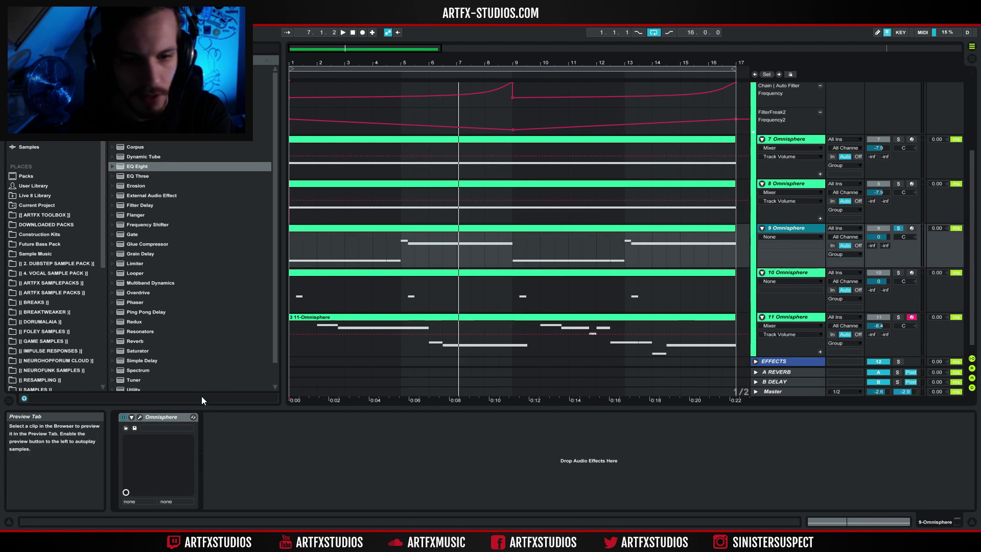
click(140, 417)
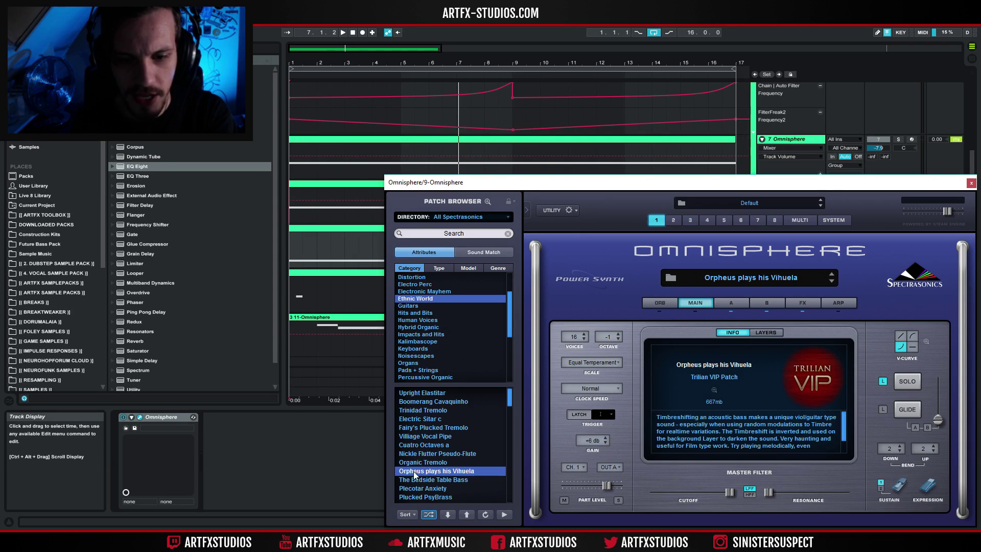
click(971, 182)
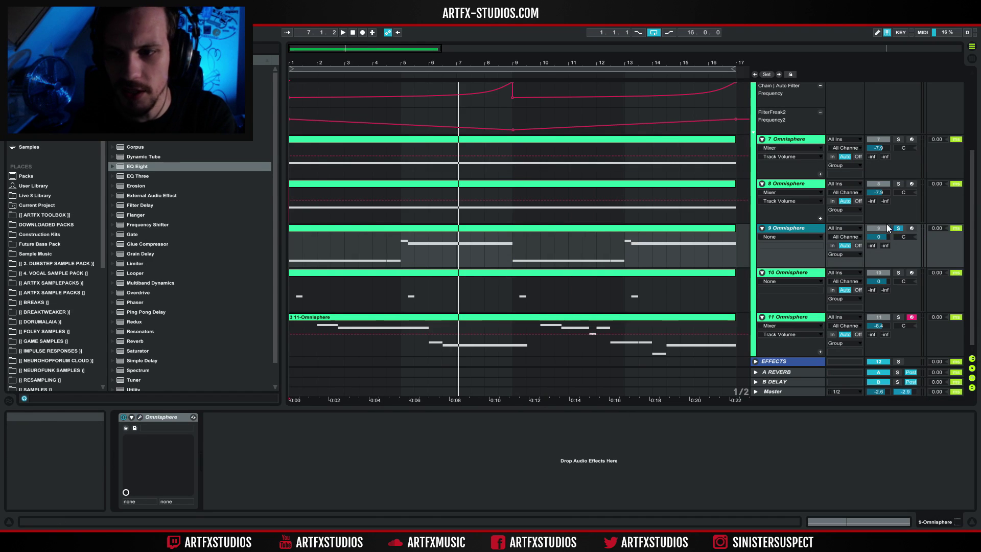
key(space)
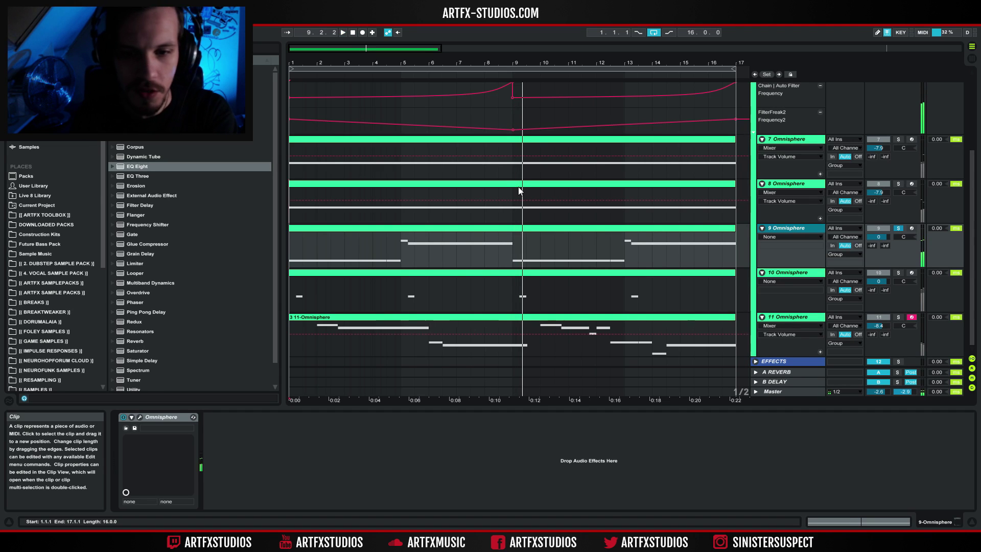
Solo the 10 Omnisphere track, bypass its ValhallaShimmer reverb, and play the dry sound from bar 1.
click(898, 272)
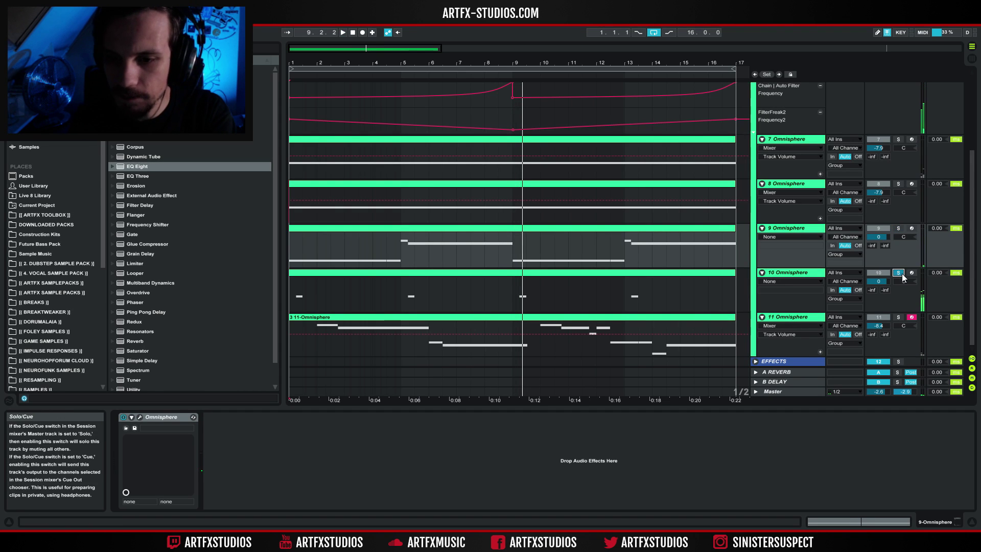
click(802, 274)
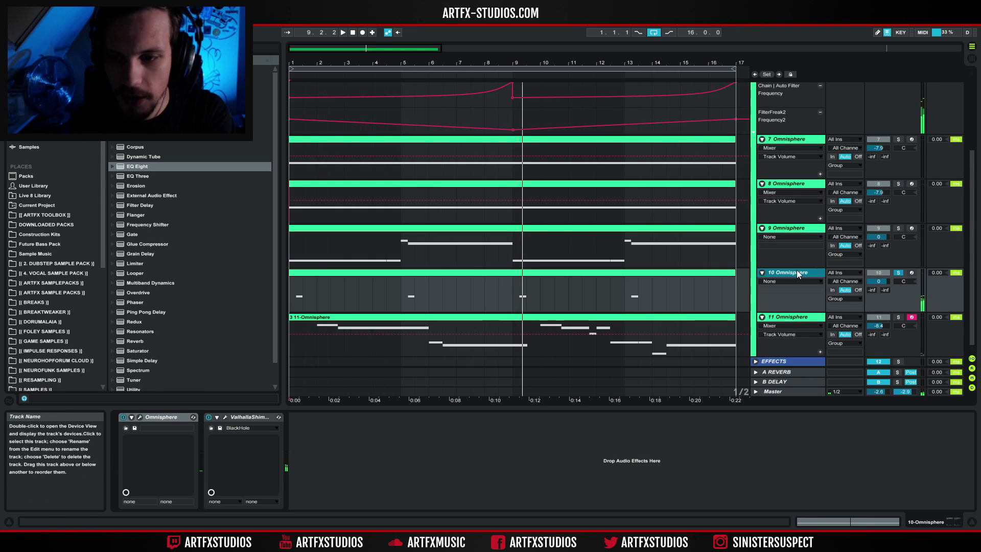
click(208, 421)
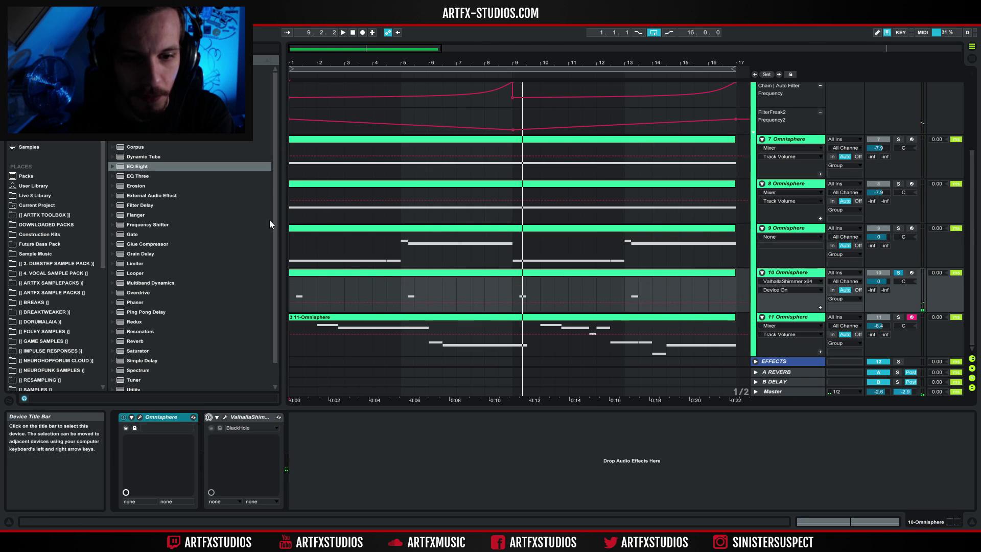
click(294, 285)
key(space)
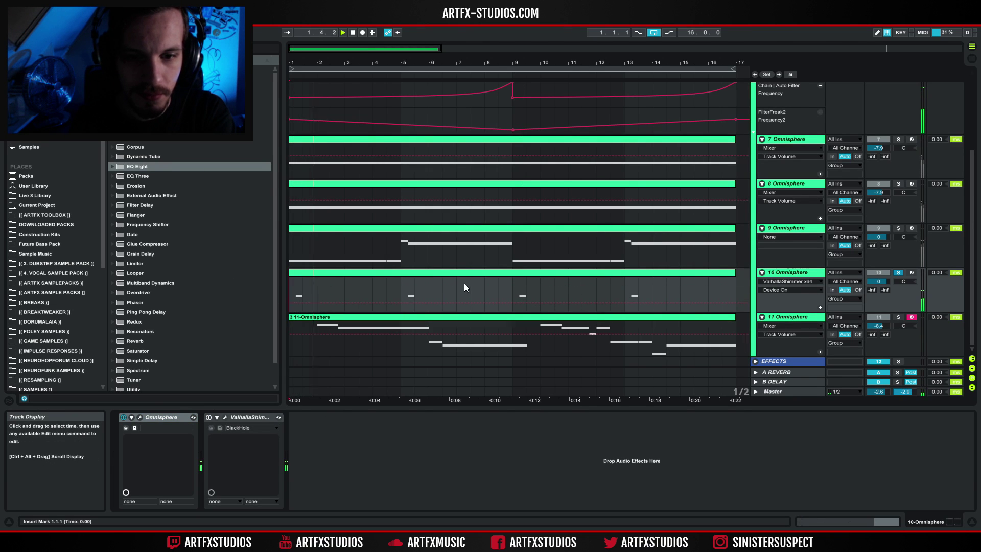
Examine the Patching the 2600 patch on the 10 Omnisphere track in both the Trilian and Omnisphere controls, and play it.
click(139, 417)
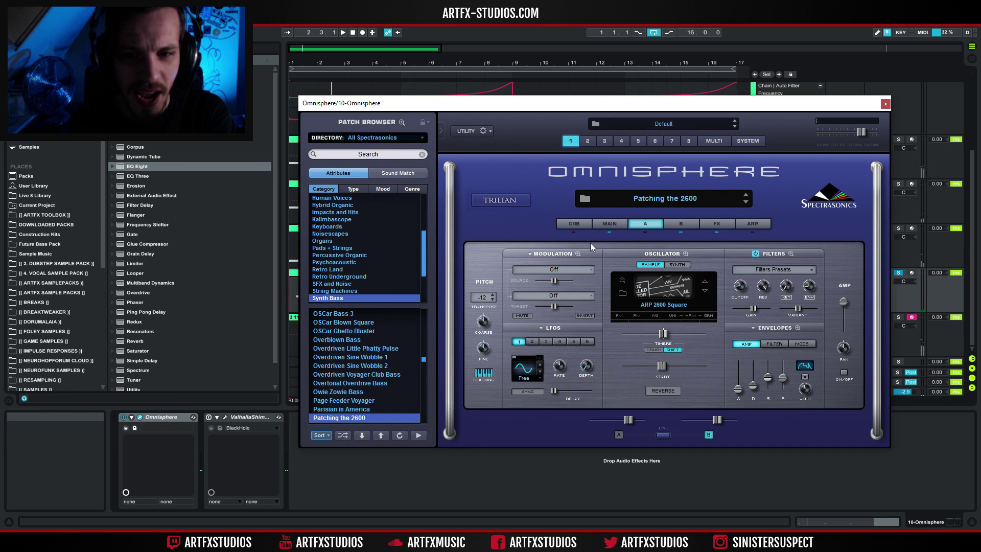
click(502, 200)
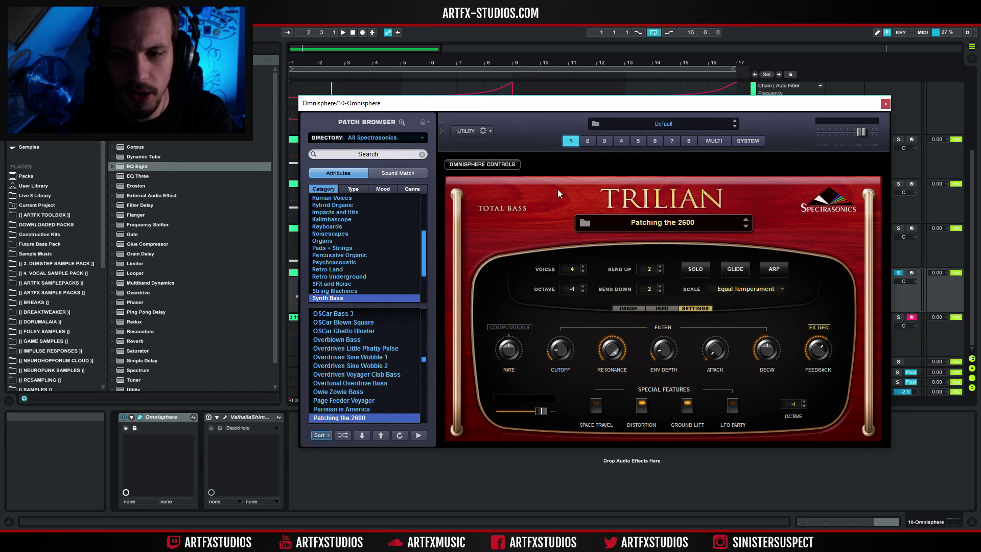
click(485, 165)
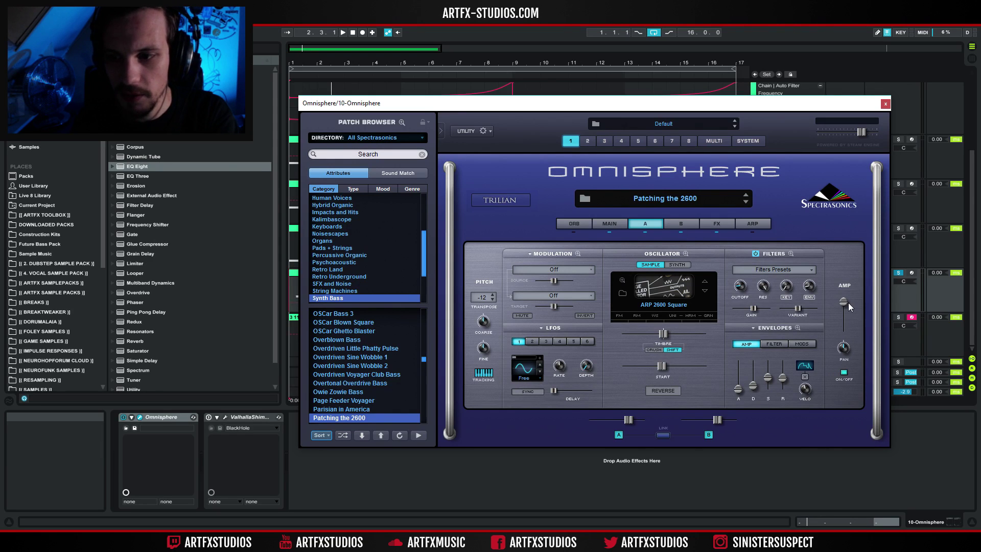
key(space)
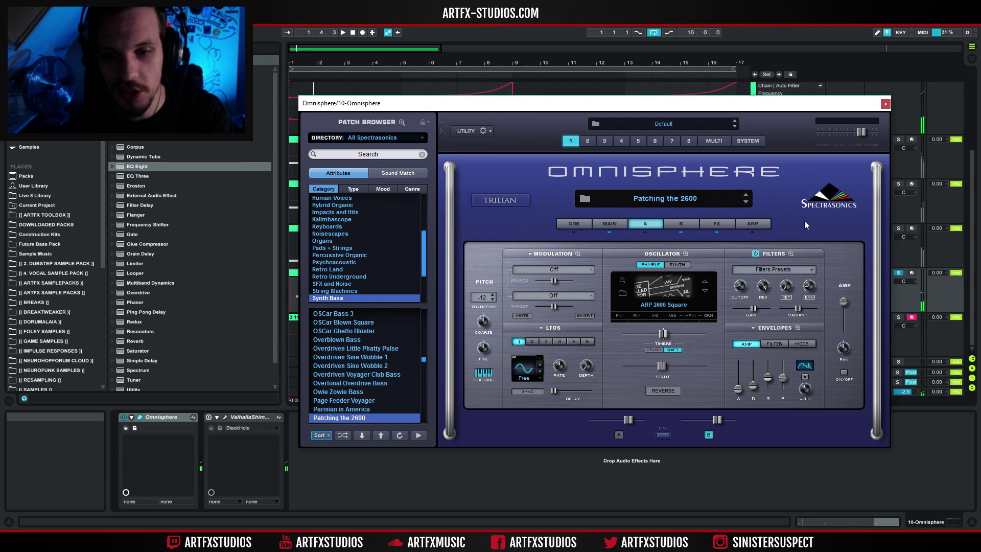
click(885, 104)
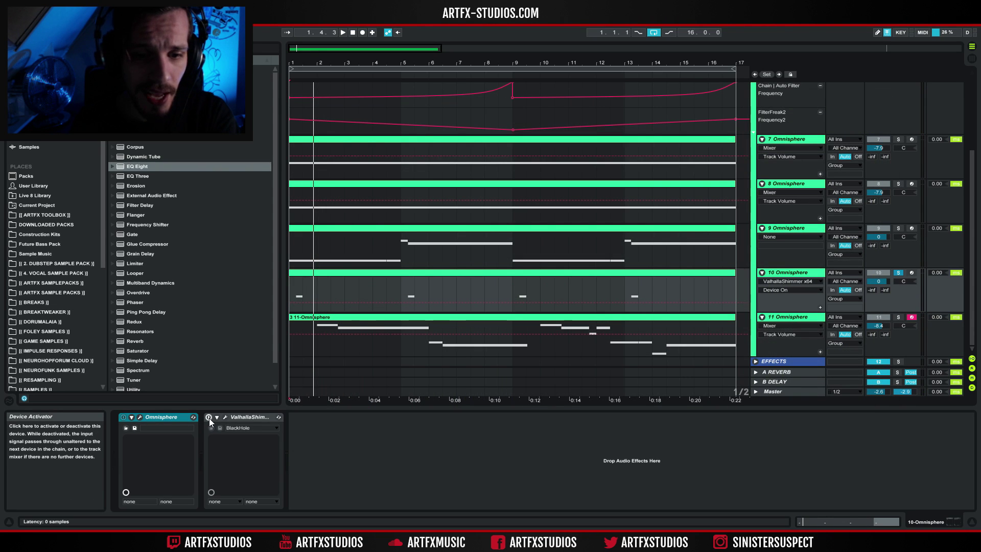
With ValhallaShimmer back on for the 10 Omnisphere track, view its reverb settings and play the part.
click(224, 417)
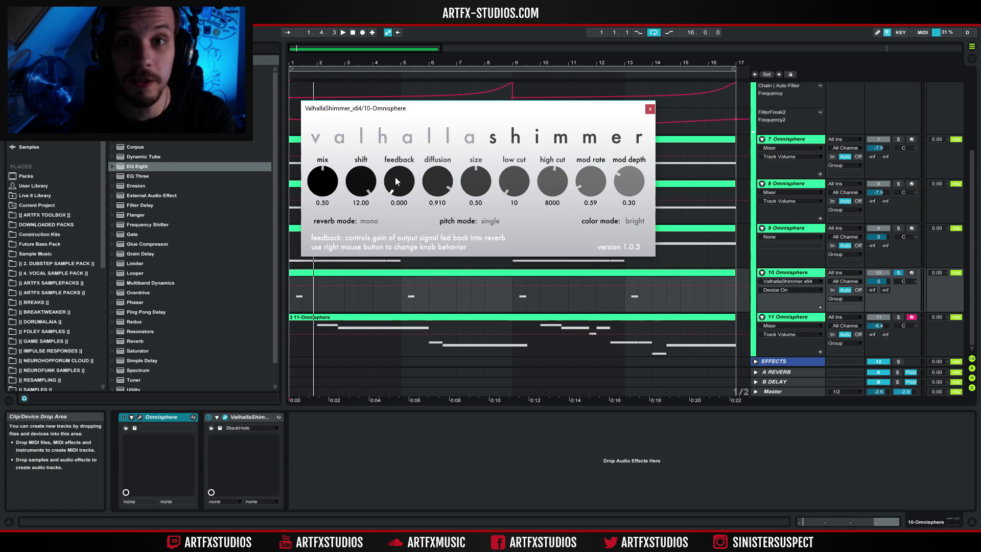
key(space)
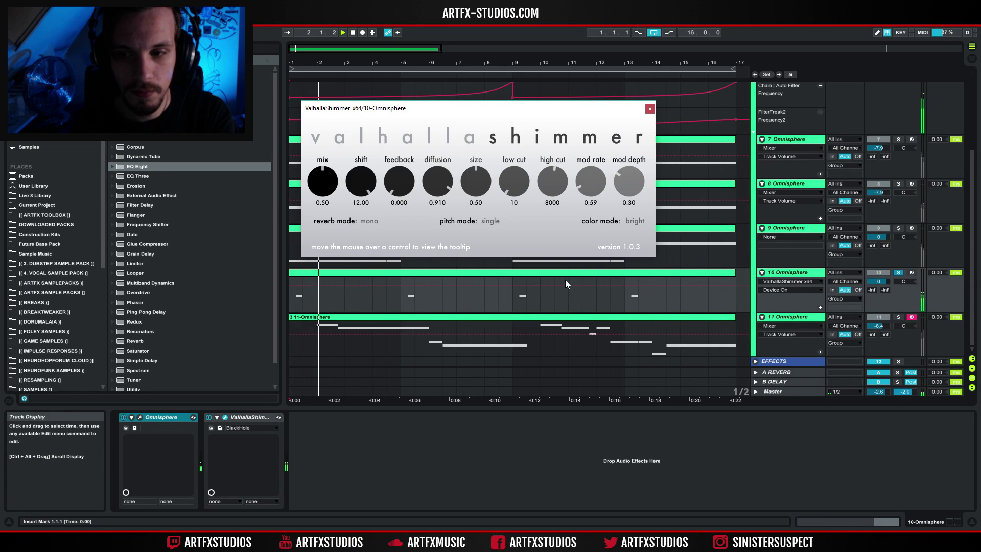
click(650, 109)
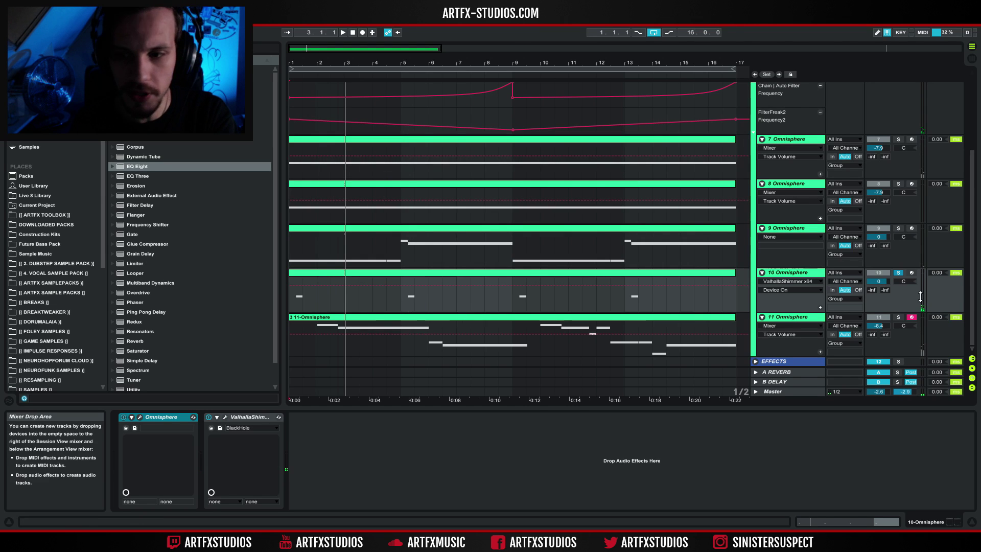
Solo the 11 Omnisphere track, view its Koto of the Gods patch, and play the part.
click(898, 318)
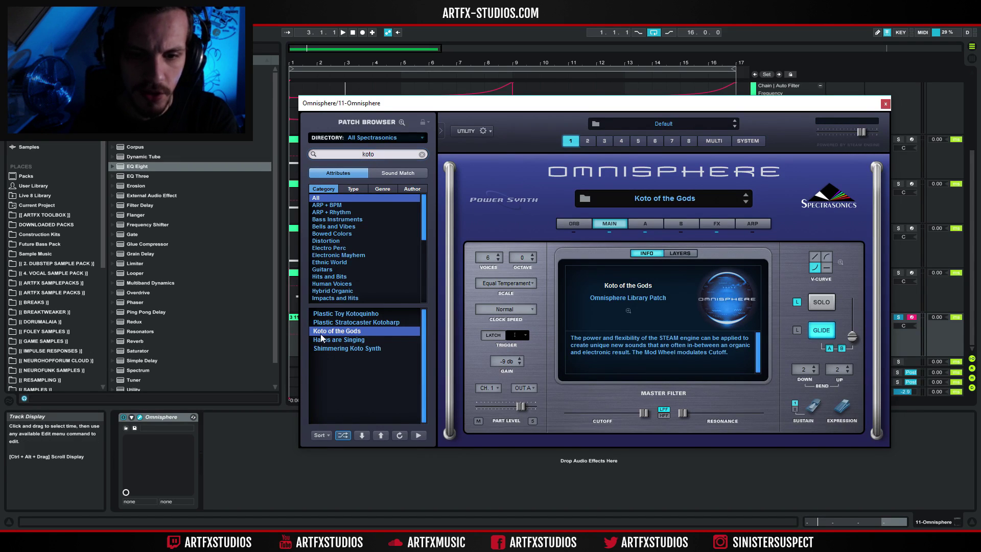
click(886, 106)
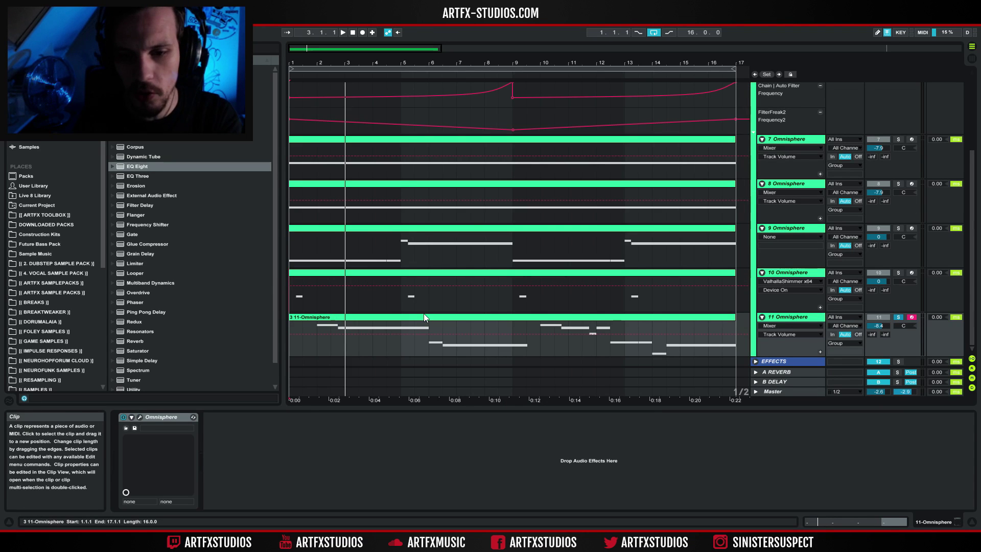
key(space)
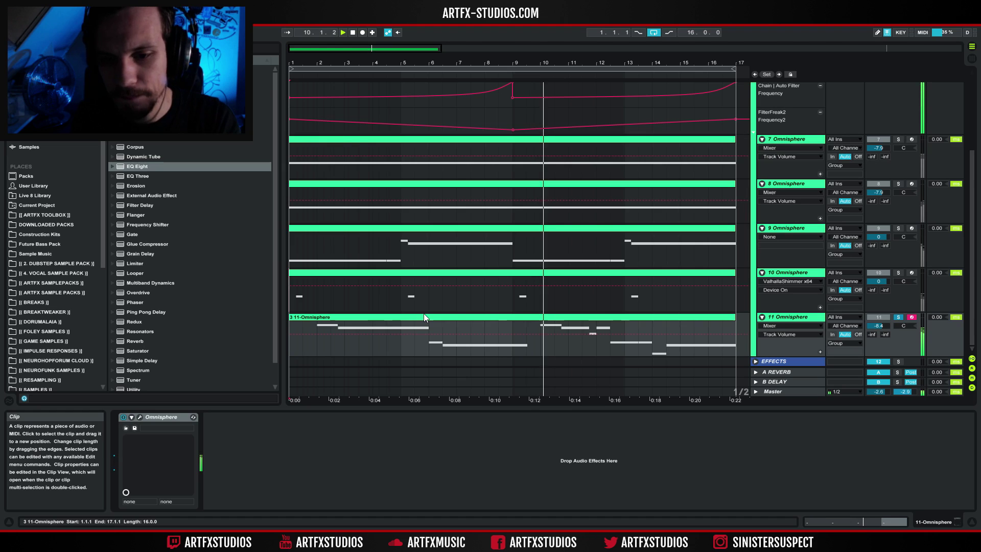
Play the 9 and 11 Omnisphere tracks together, and solo the whole ATMOS group to play all its layers.
click(898, 228)
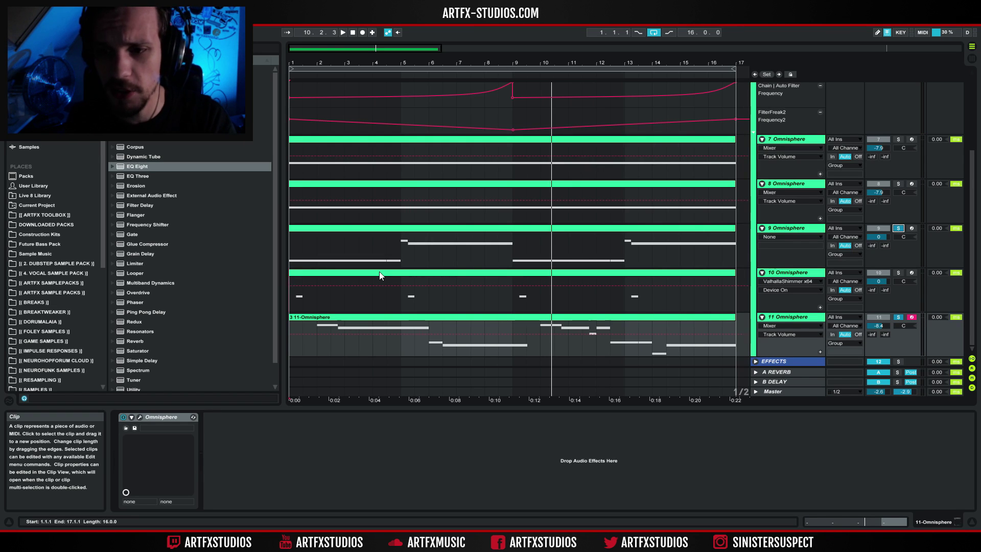
key(space)
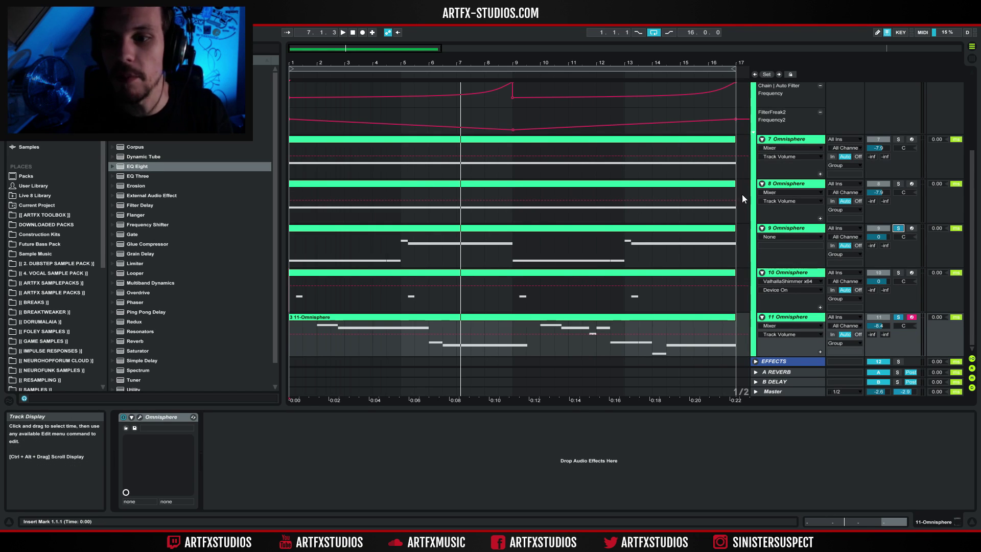
scroll(802, 226, up, 5)
click(899, 116)
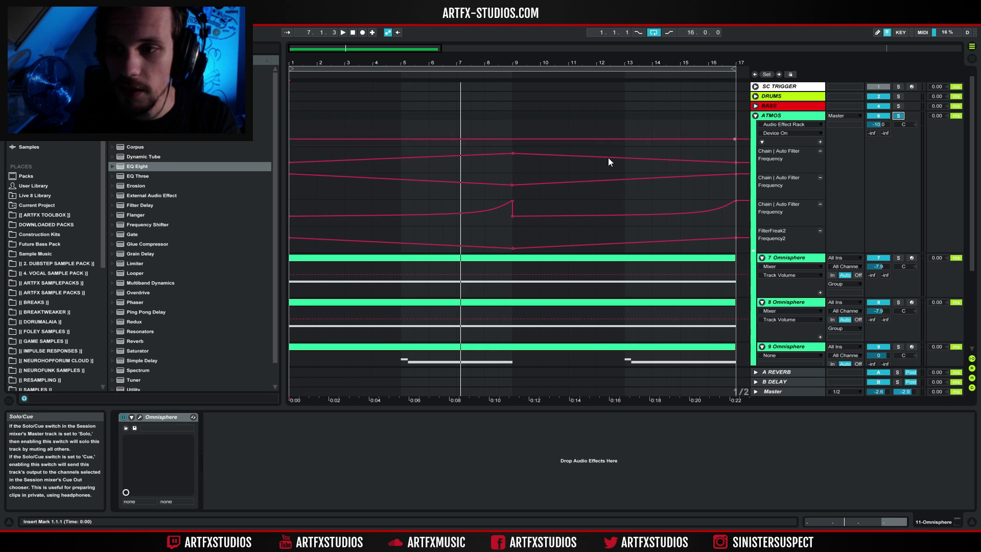
key(space)
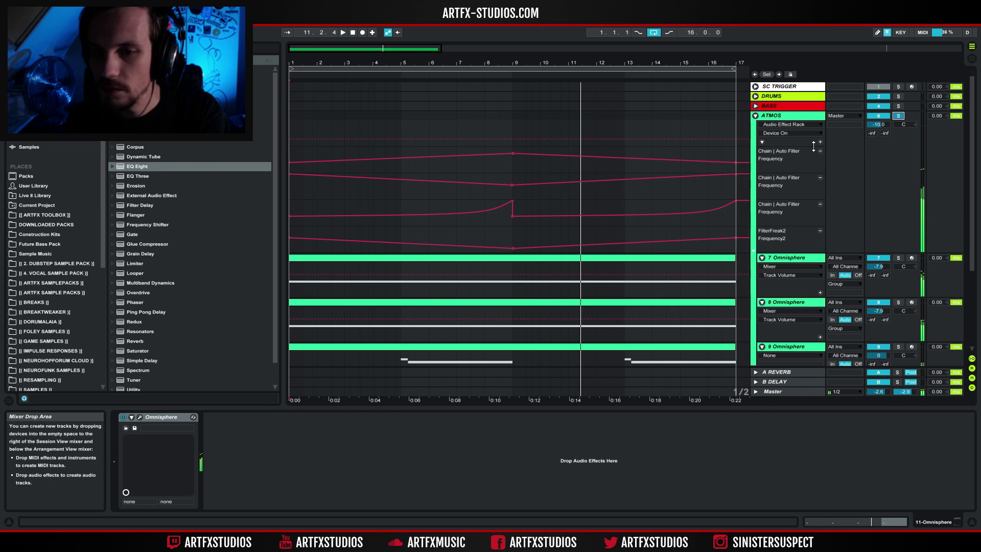
Show the ATMOS group's effect devices and fold all of its Omnisphere tracks.
click(768, 116)
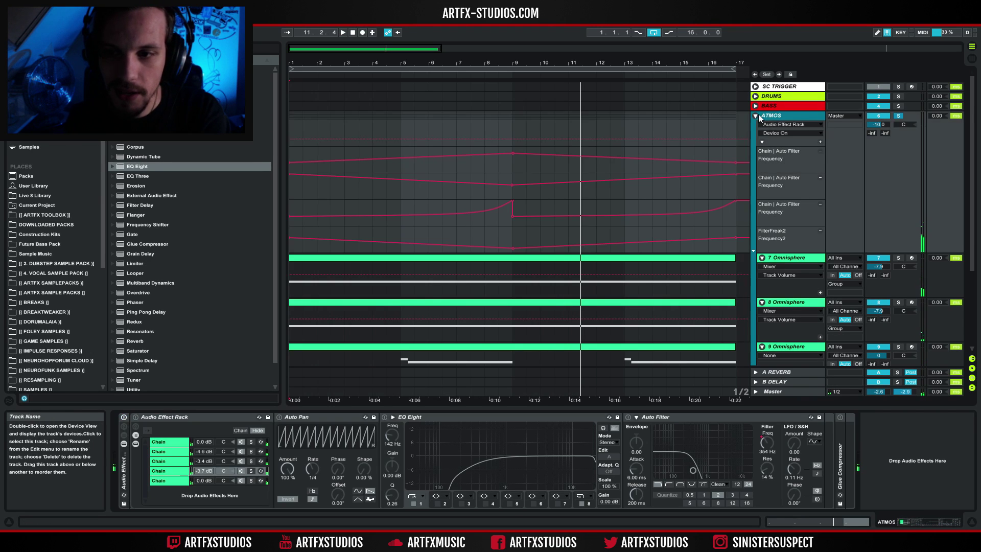
click(756, 116)
click(756, 116)
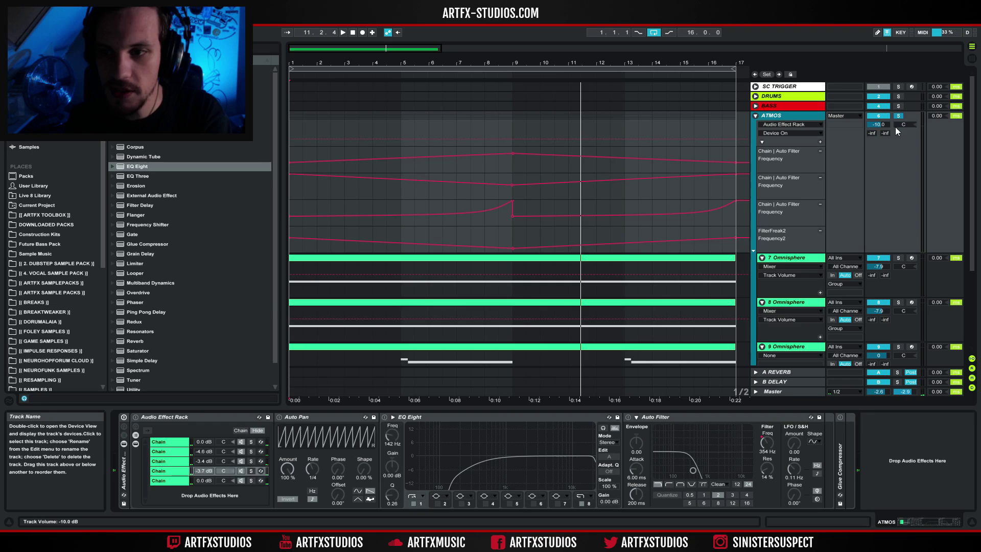
alt+click(762, 258)
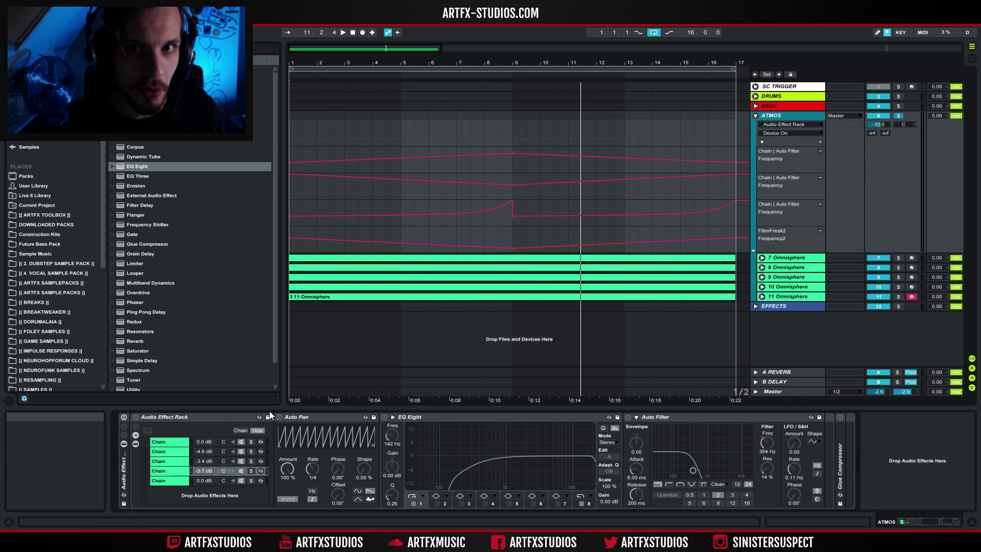
Turn the ATMOS group's Audio Effect Rack back on and mute all five of its chains.
click(124, 418)
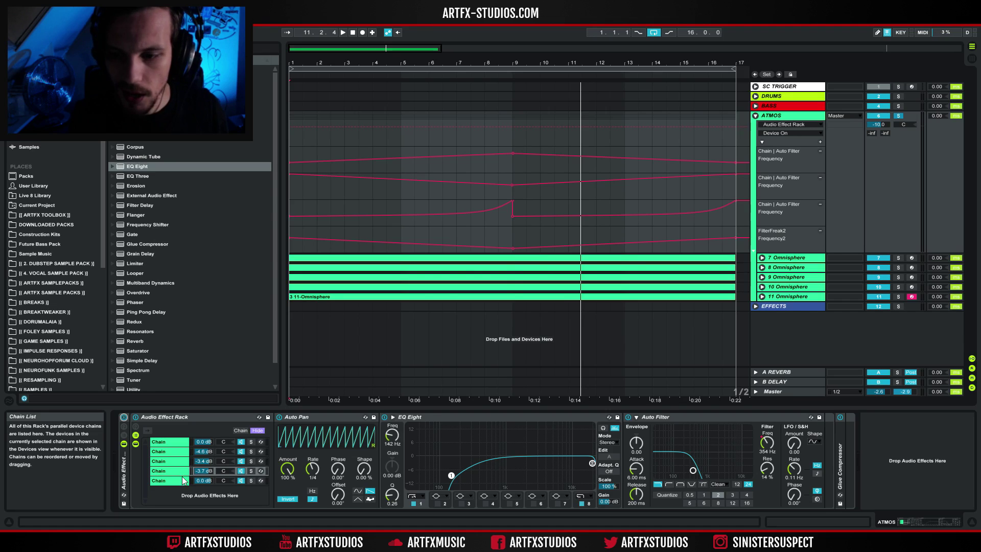
click(239, 480)
click(240, 471)
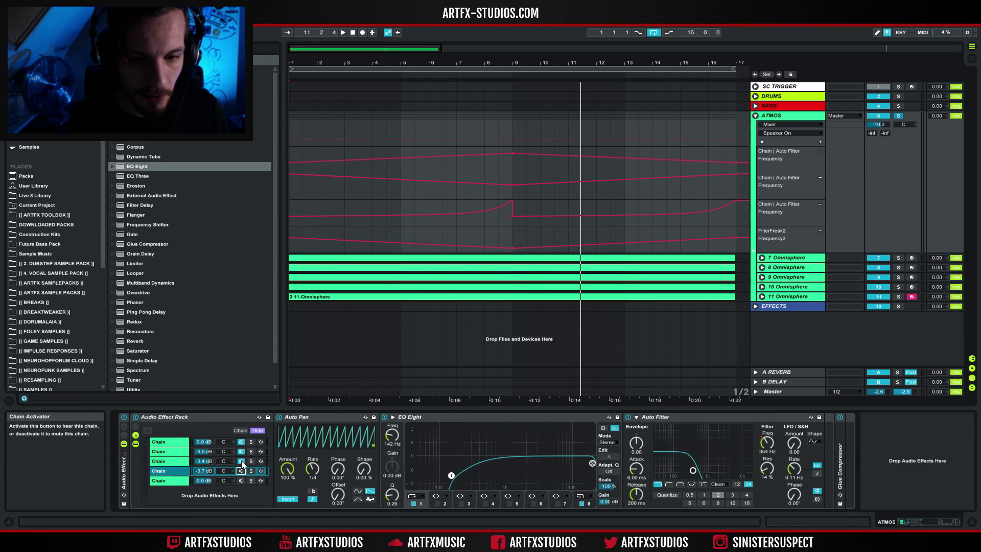
click(241, 461)
click(242, 452)
click(241, 442)
Unfold the Glue Compressor on the rack's first chain and examine its attack and release settings.
click(160, 415)
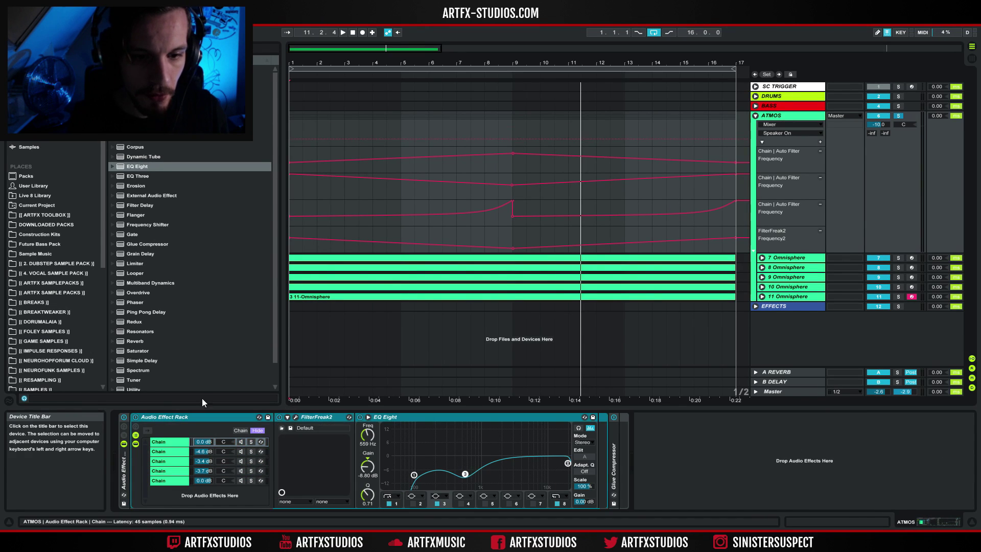
double_click(614, 434)
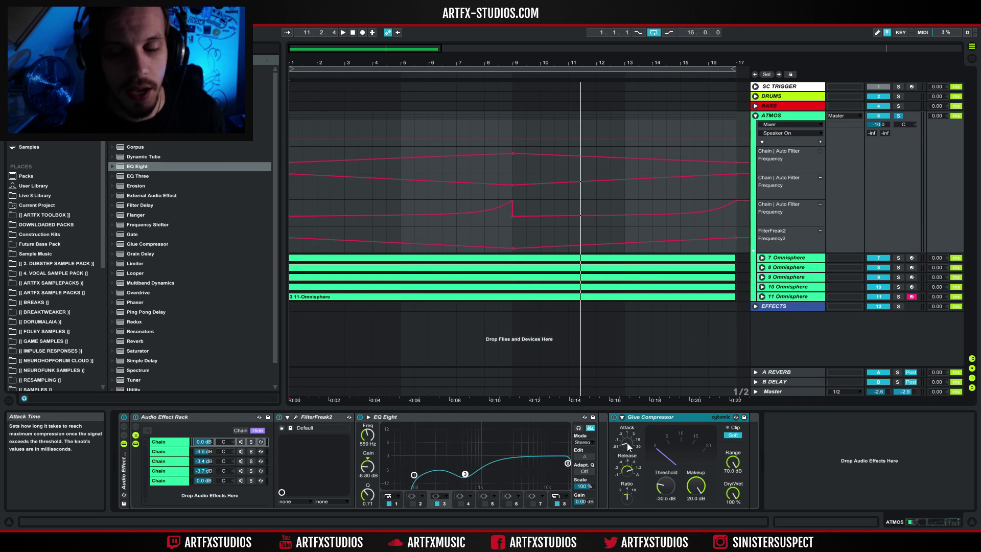
click(625, 442)
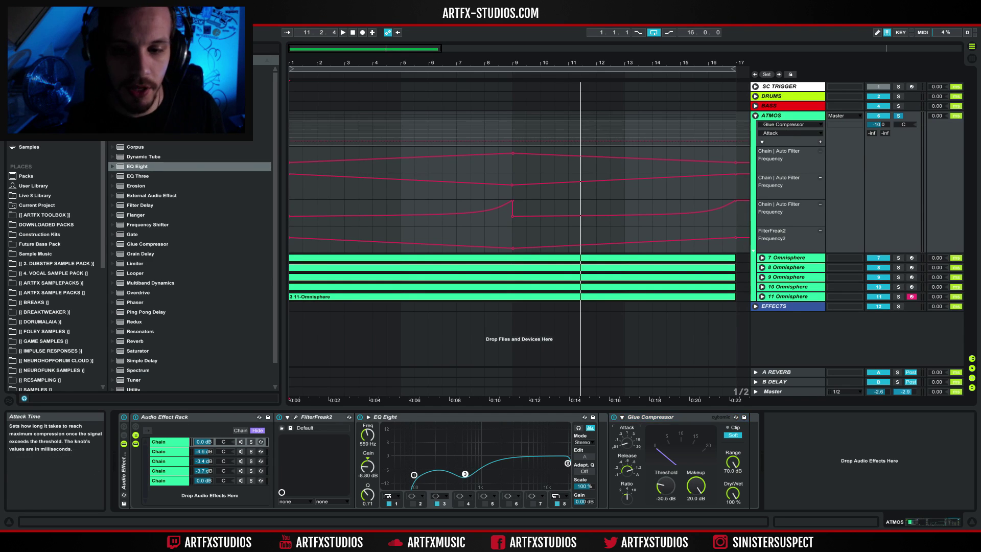
click(628, 469)
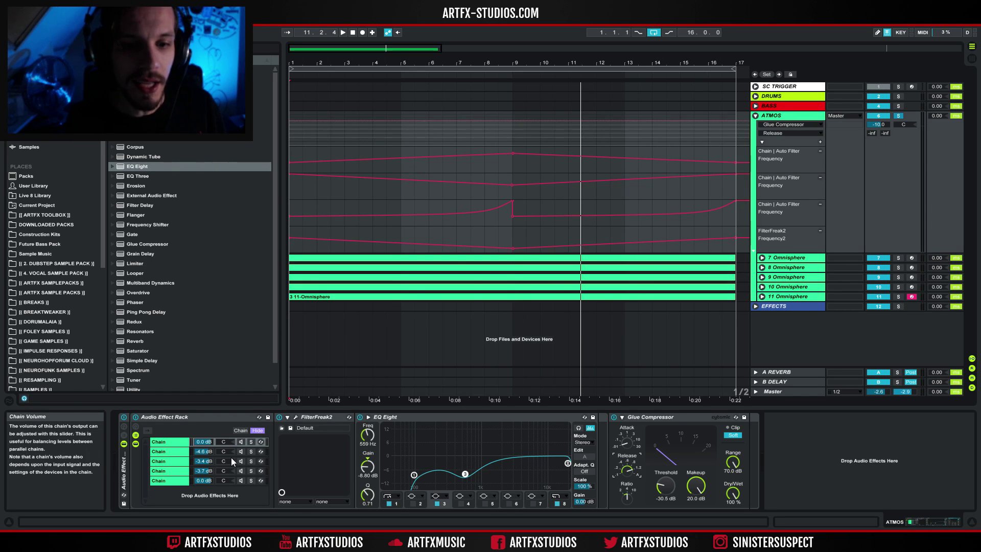
Activate the rack's first chain and open its FilterFreak2 to examine the rhythm, shape and tweak settings.
click(240, 442)
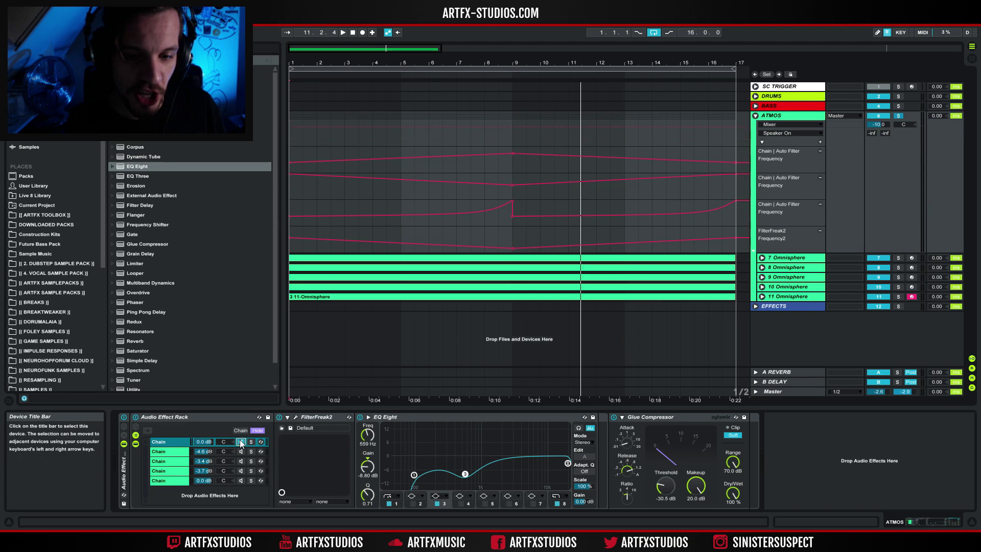
click(295, 417)
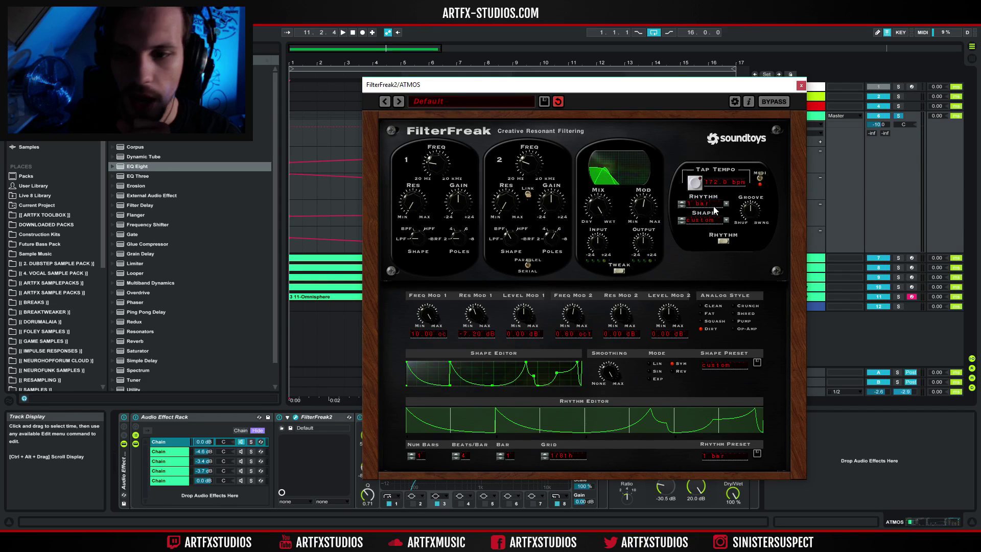
click(727, 246)
click(732, 208)
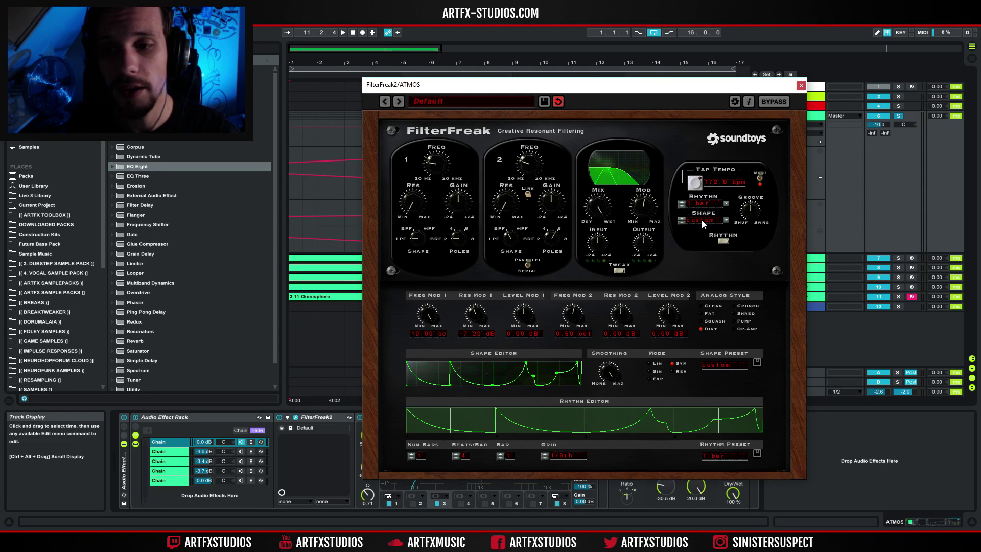
click(619, 271)
click(618, 270)
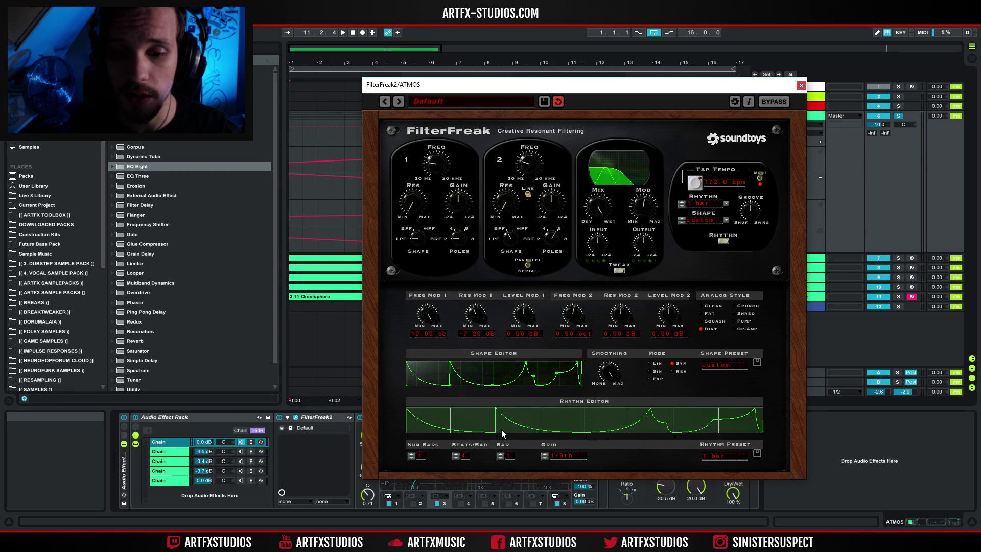
Move FilterFreak2 clear of the device chain and examine the EQ Eight after it, switching it off and back on.
drag(671, 86, 679, 3)
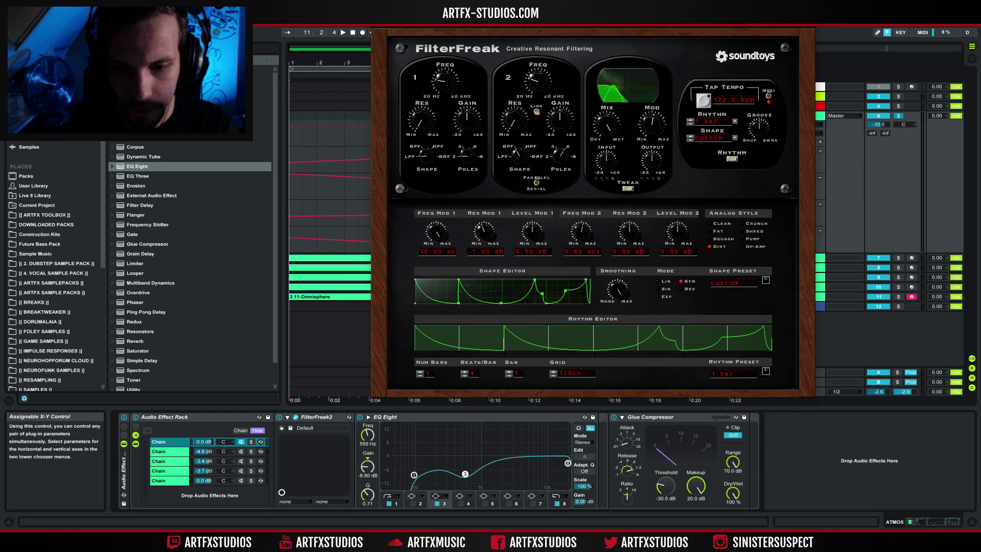
click(360, 417)
click(360, 417)
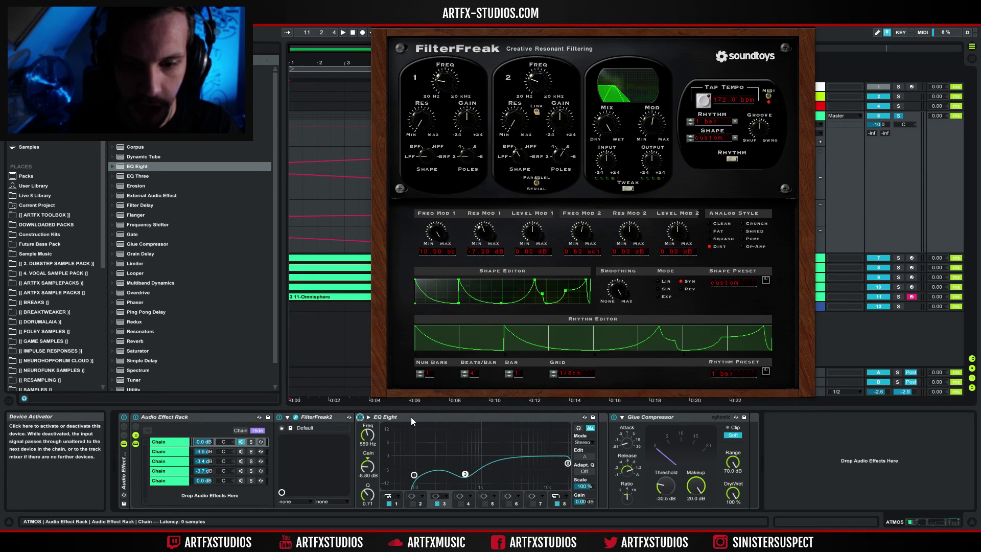
click(360, 417)
click(361, 417)
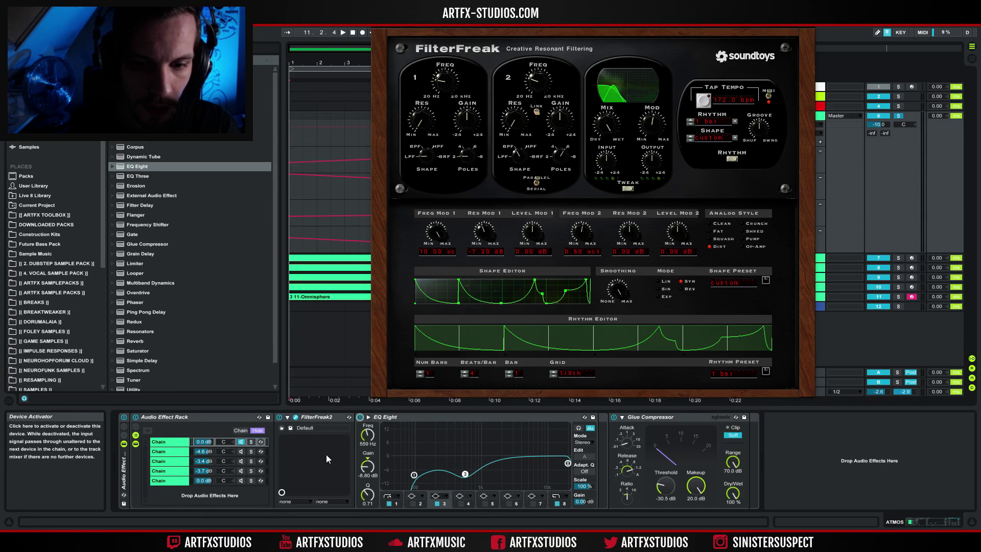
Play the first chain and adjust the FilterFreak2 gains, raising filter 2 and lowering filter 1.
drag(652, 6, 626, 61)
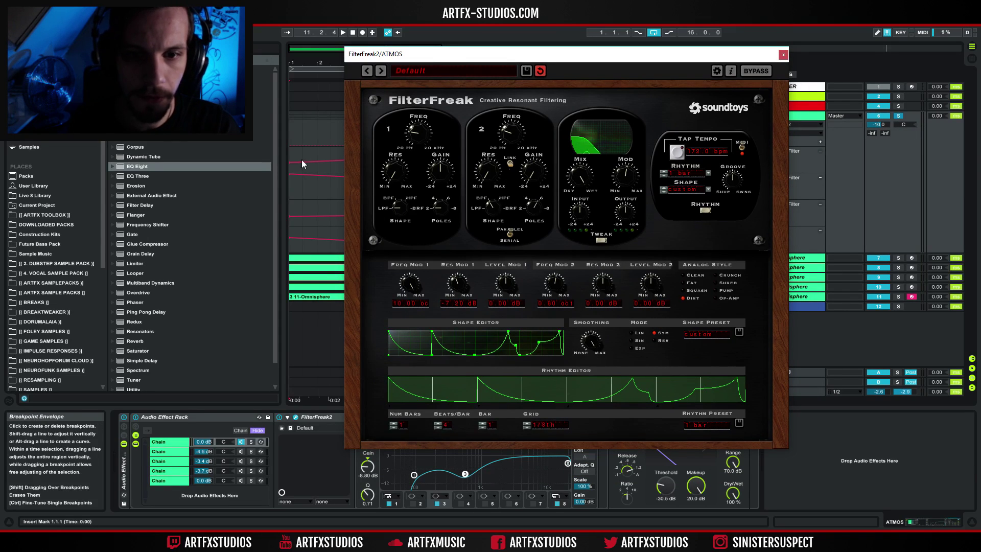
key(space)
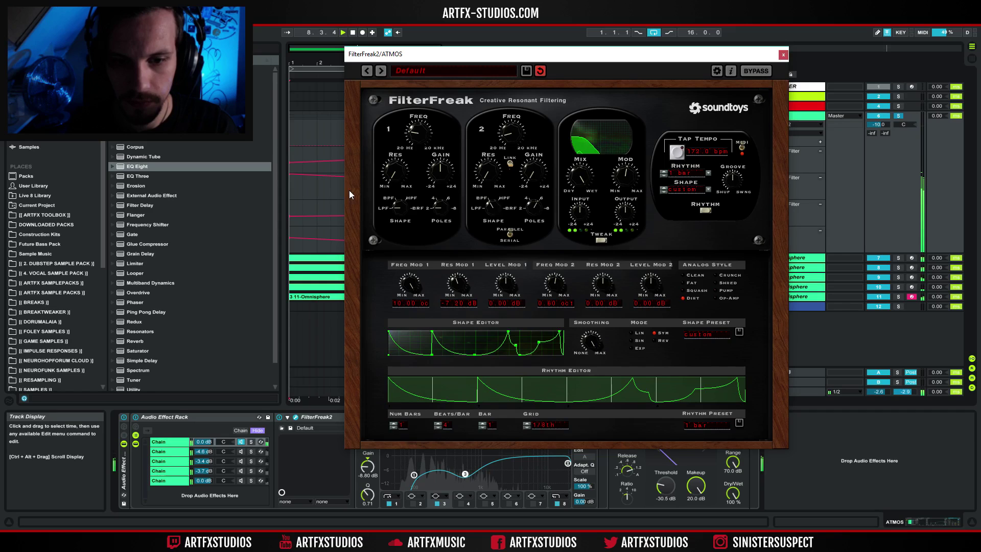
drag(541, 189, 542, 131)
drag(450, 177, 452, 201)
key(space)
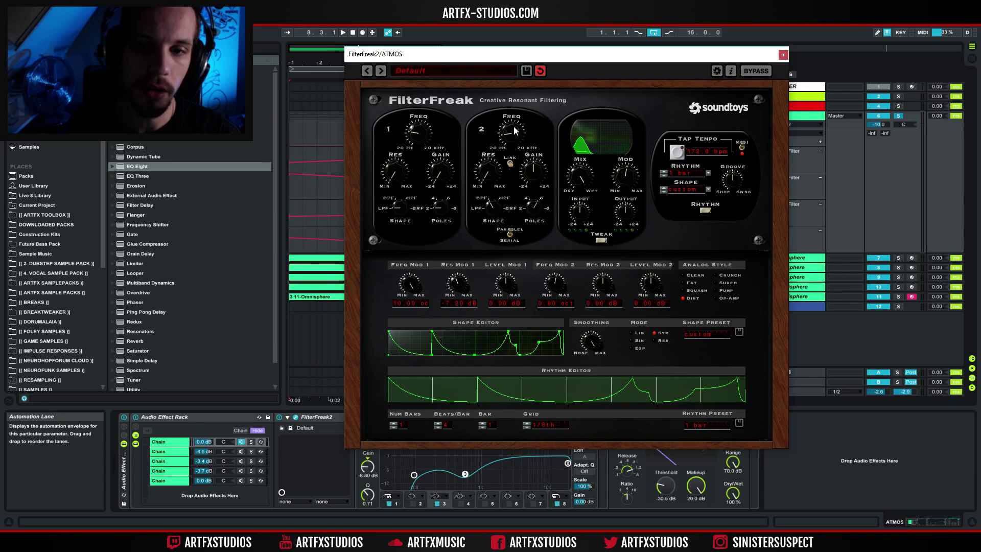
Examine the FilterFreak2 Frequency2 automation across bars 1 to 17 alongside the plug-in's second filter frequency.
drag(588, 51, 580, 293)
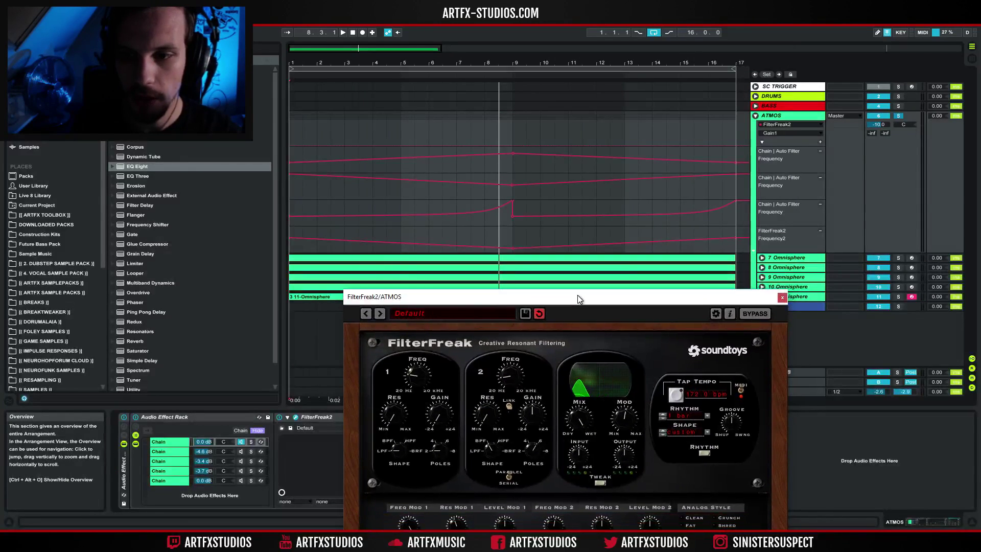
mouse_move(734, 231)
mouse_down()
mouse_move(587, 226)
mouse_move(374, 241)
mouse_move(292, 232)
mouse_move(330, 241)
mouse_move(741, 245)
mouse_up()
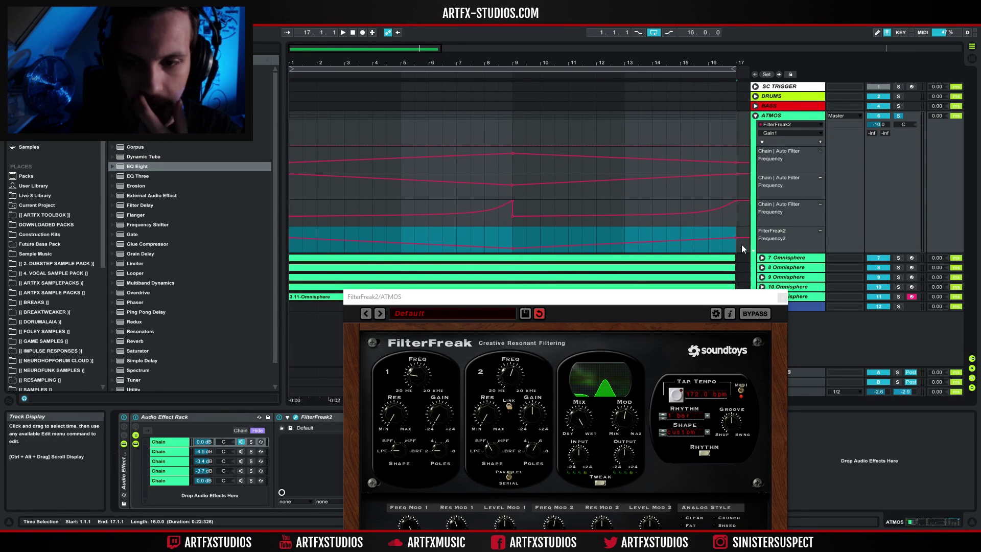
click(720, 229)
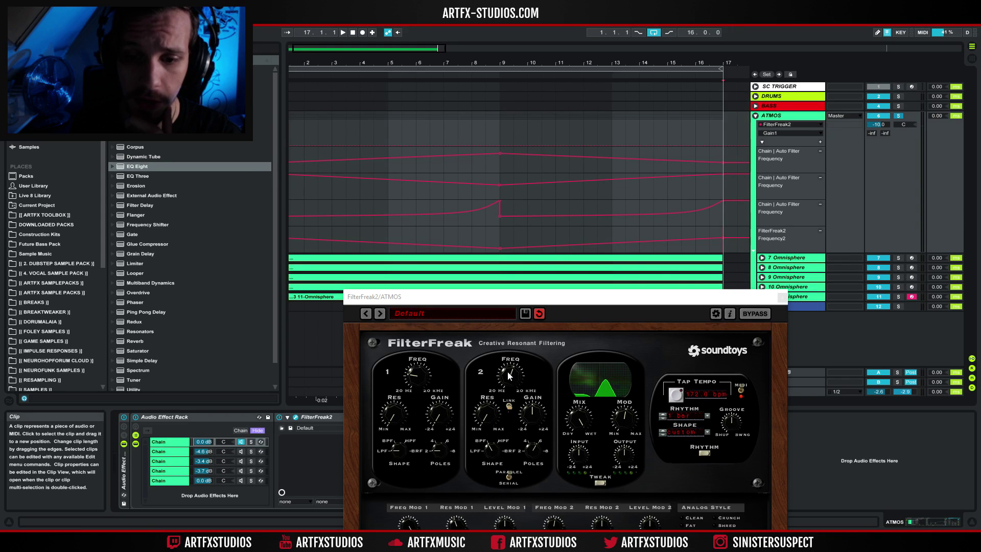
drag(601, 297, 621, 127)
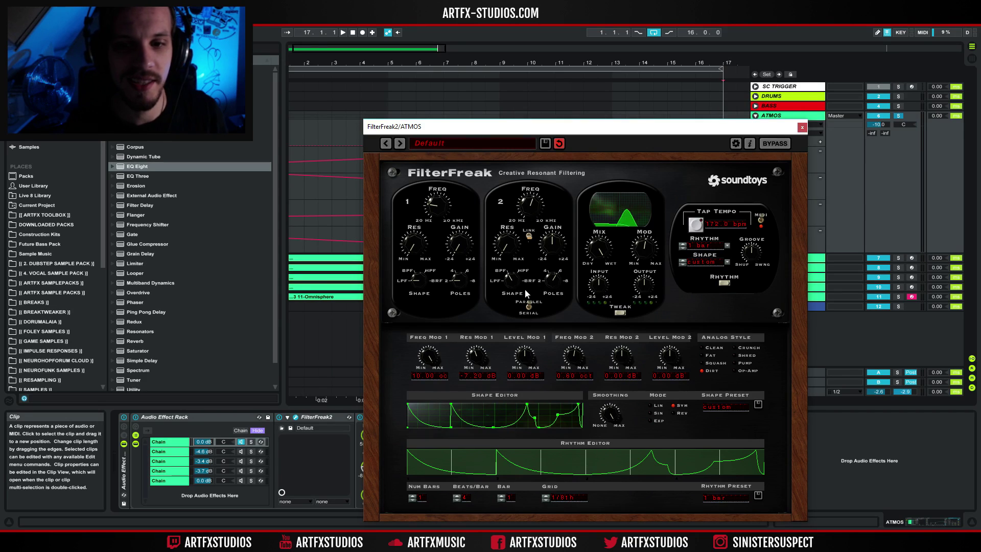
Raise FilterFreak2's filter 1 gain again, play from bar 1 against the automation lanes, and close the plug-in.
drag(459, 246, 462, 192)
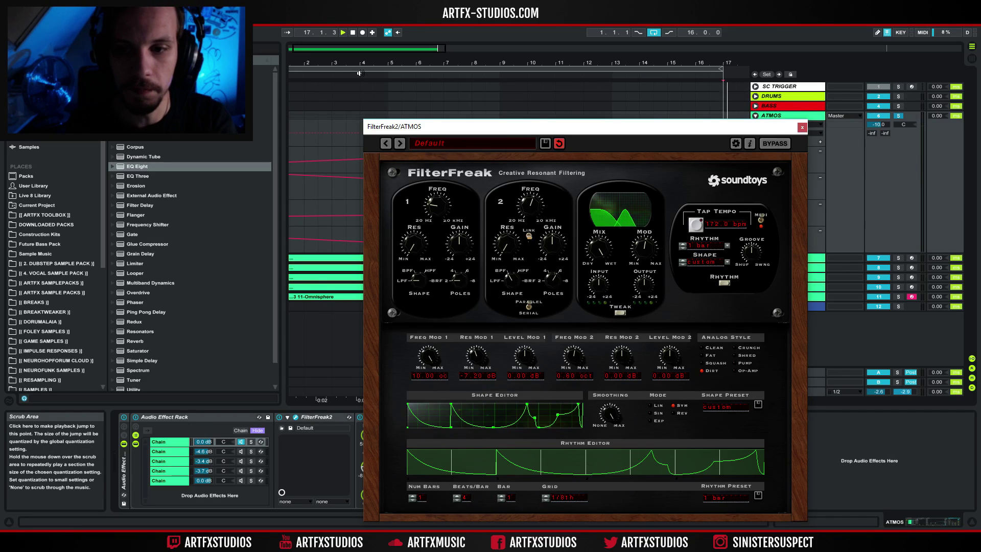
click(295, 76)
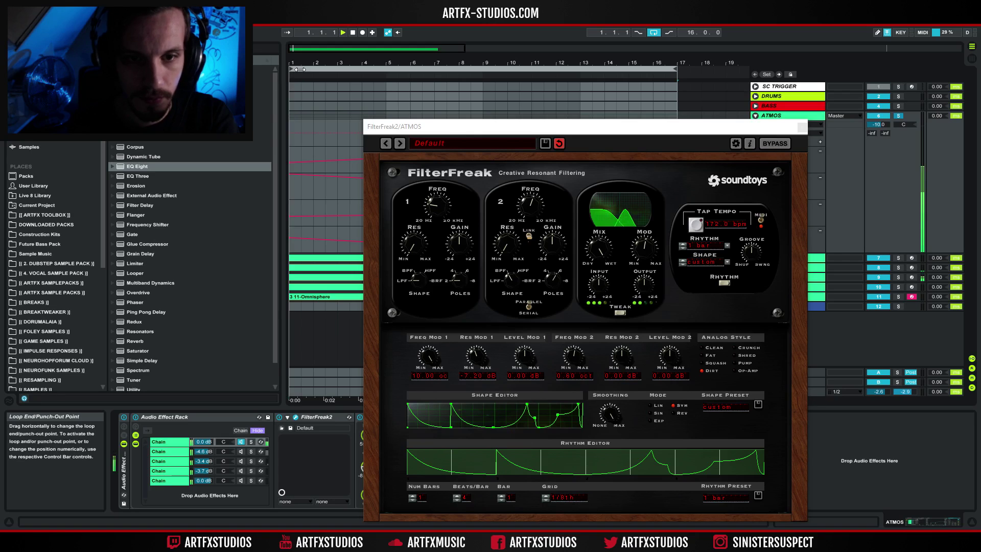
drag(669, 127, 642, 254)
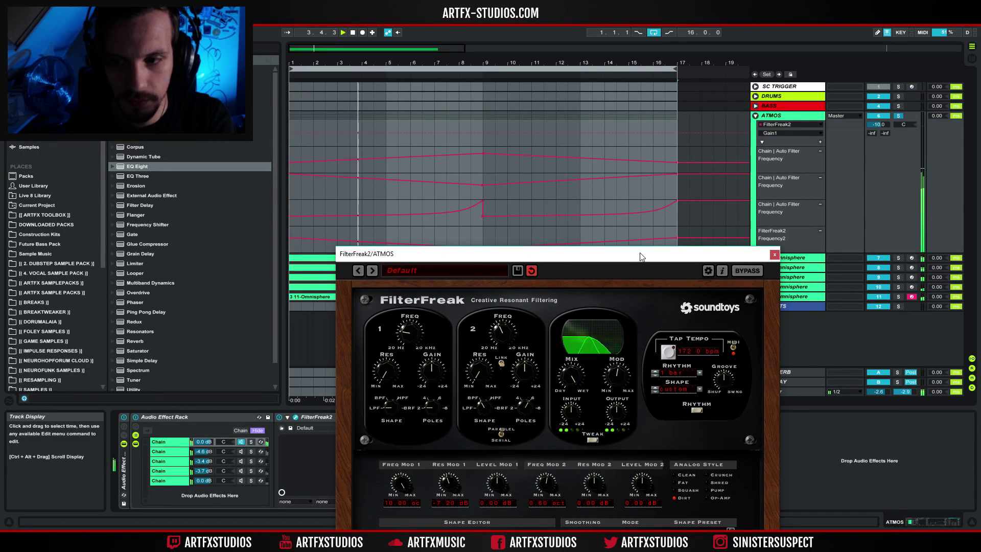
click(774, 255)
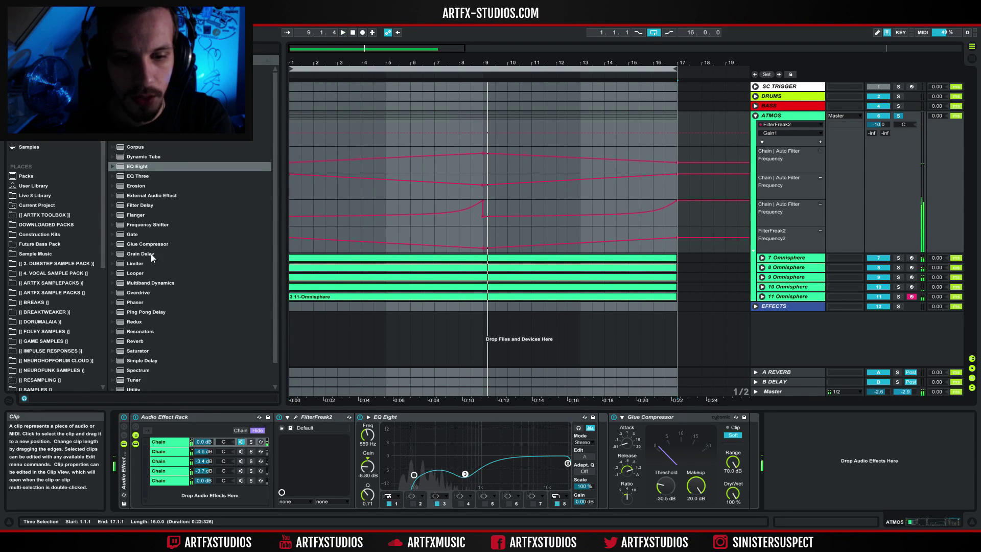
Mute the first chain and examine the second chain's Auto Filter, including its LFO shape and synced rate.
click(241, 442)
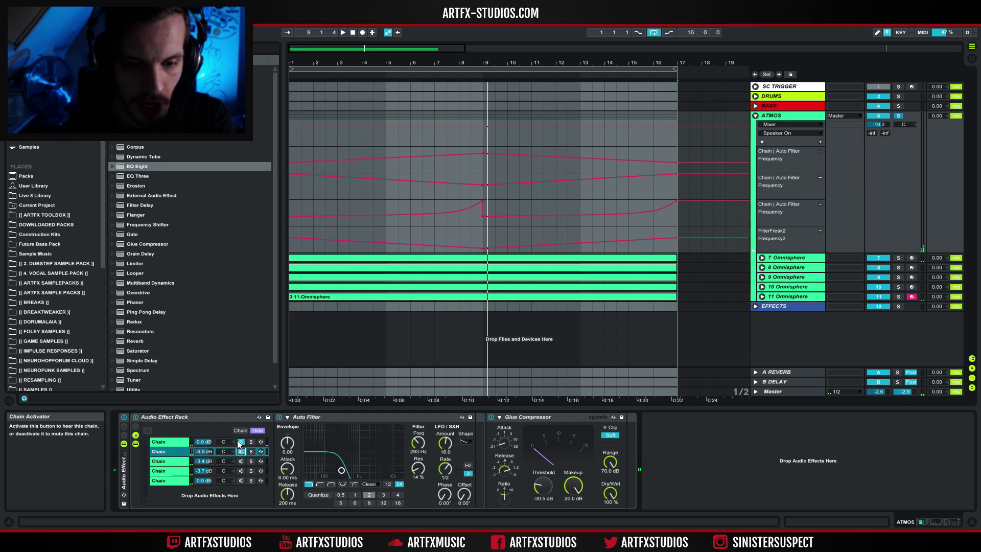
click(183, 452)
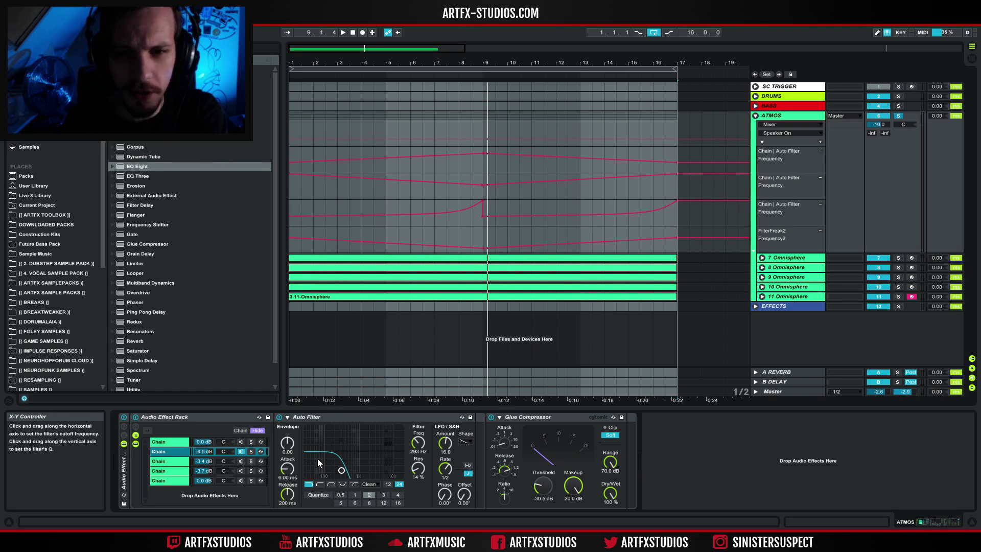
click(312, 418)
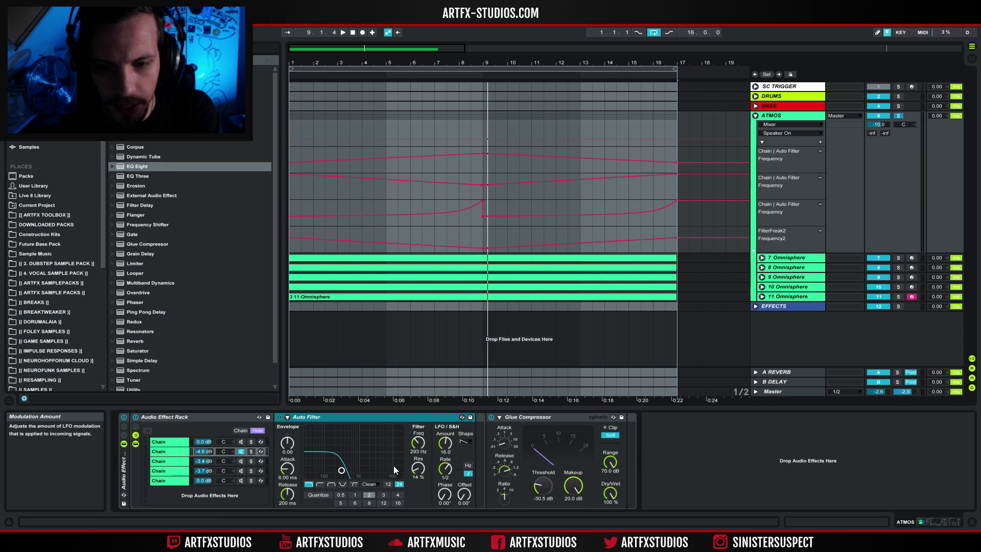
click(464, 442)
click(471, 479)
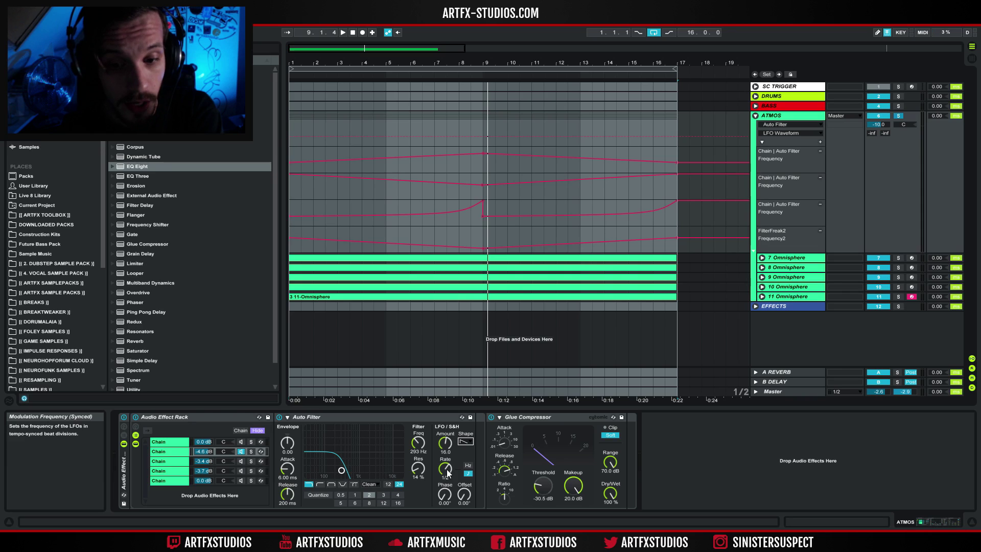
click(448, 468)
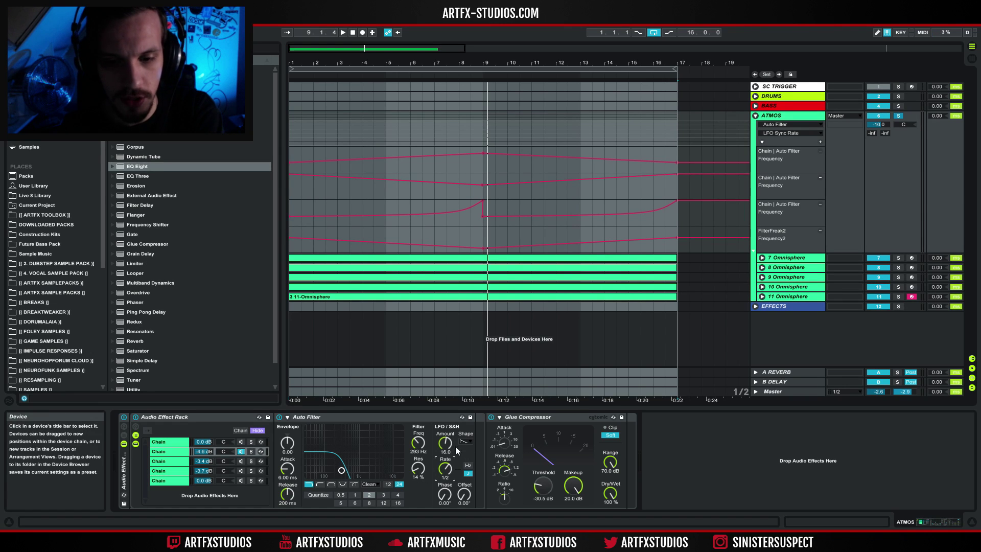
Audition the second chain on its own, and again together with the reactivated first chain.
key(space)
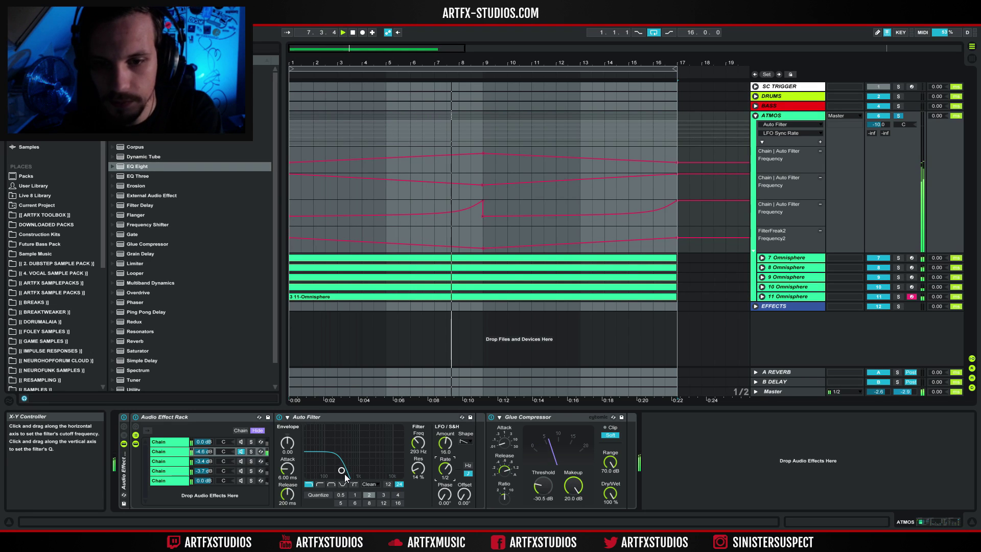
key(space)
click(239, 442)
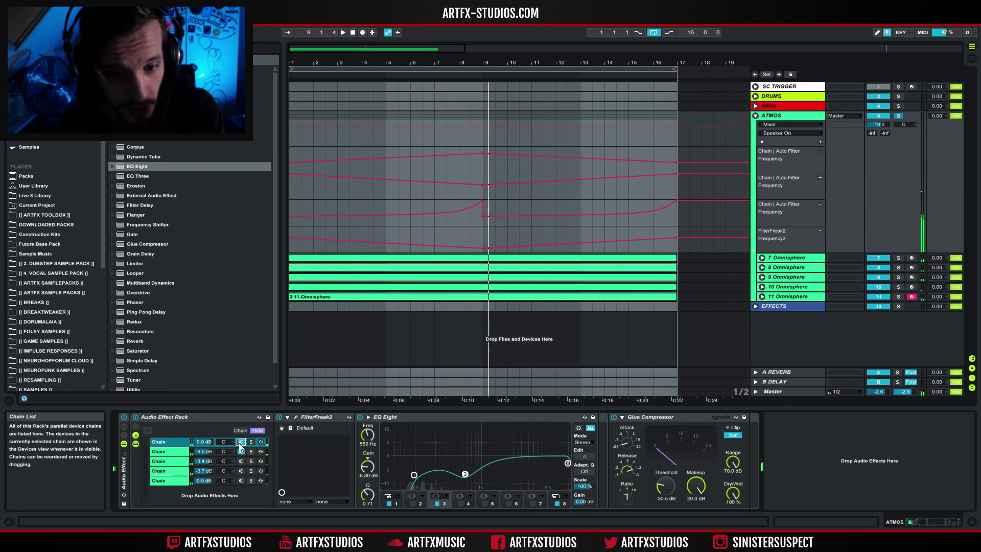
key(space)
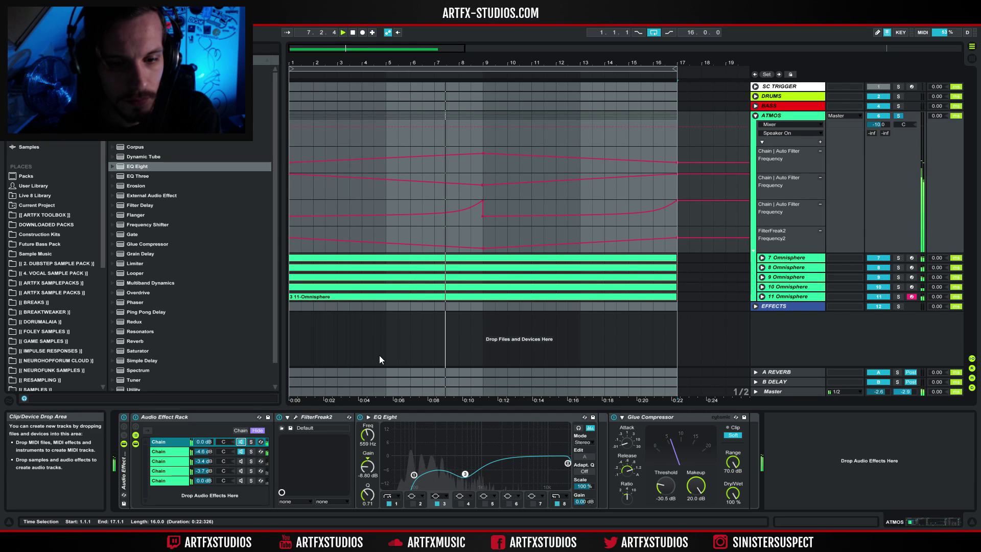
key(space)
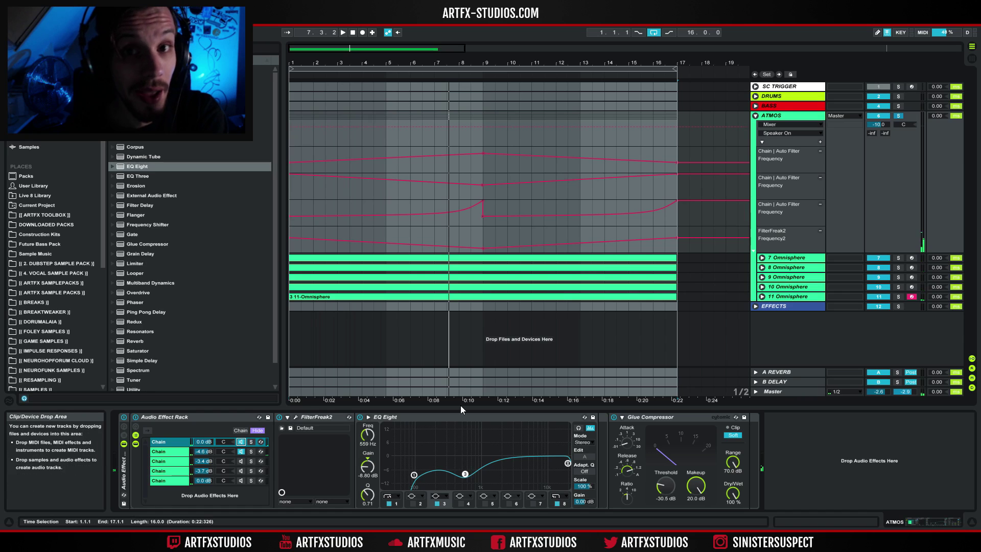
Examine the third chain's Auto Filter Frequency automation across bars 1 to 17 and play the chain soloed.
click(164, 463)
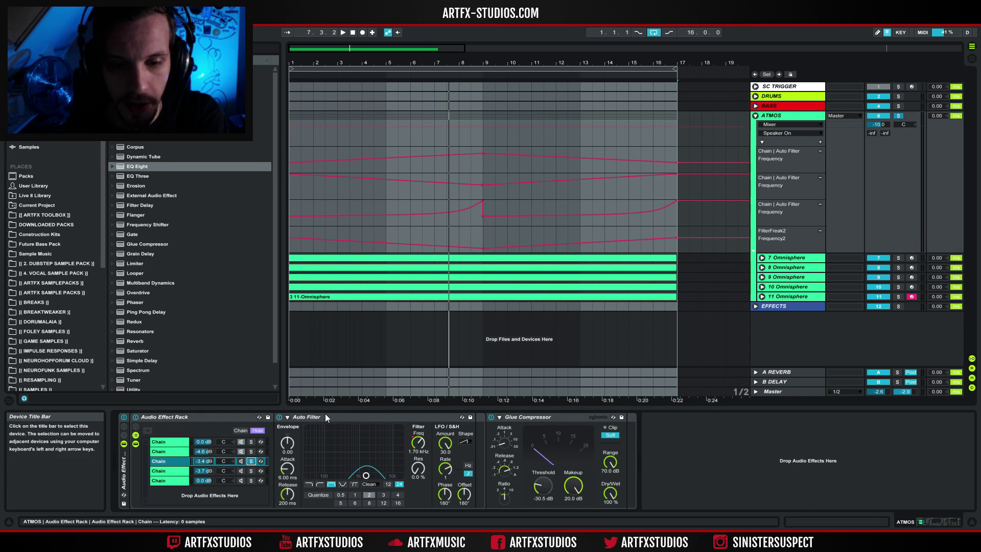
click(418, 443)
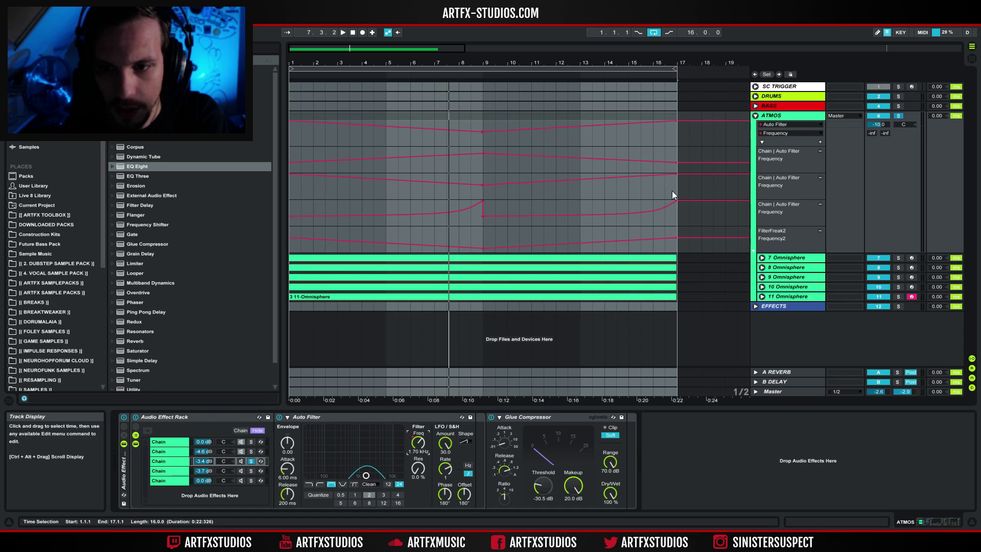
drag(675, 182, 293, 192)
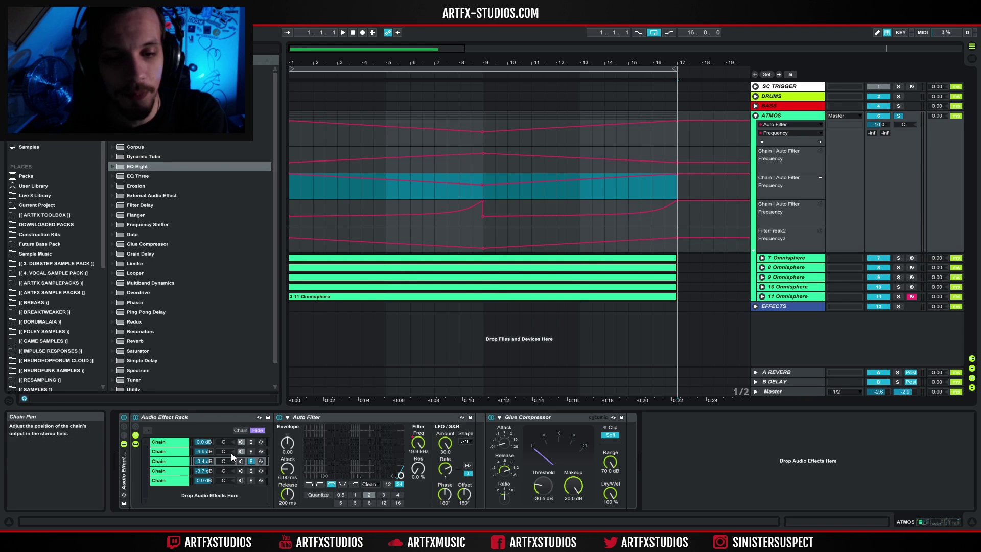
key(space)
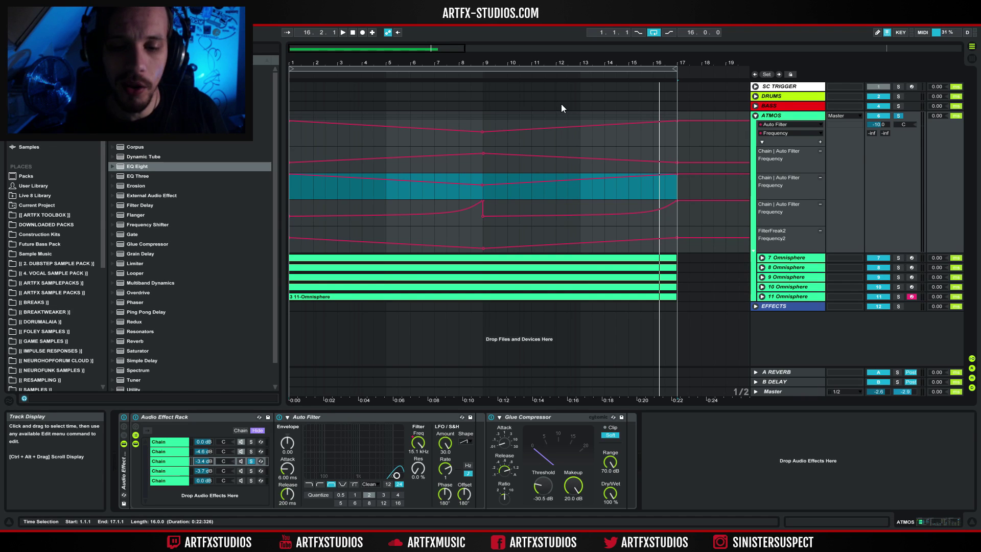
Check the third chain's Auto Filter LFO shape and inspect its frequency automation lane around bar 9.
click(464, 444)
click(465, 458)
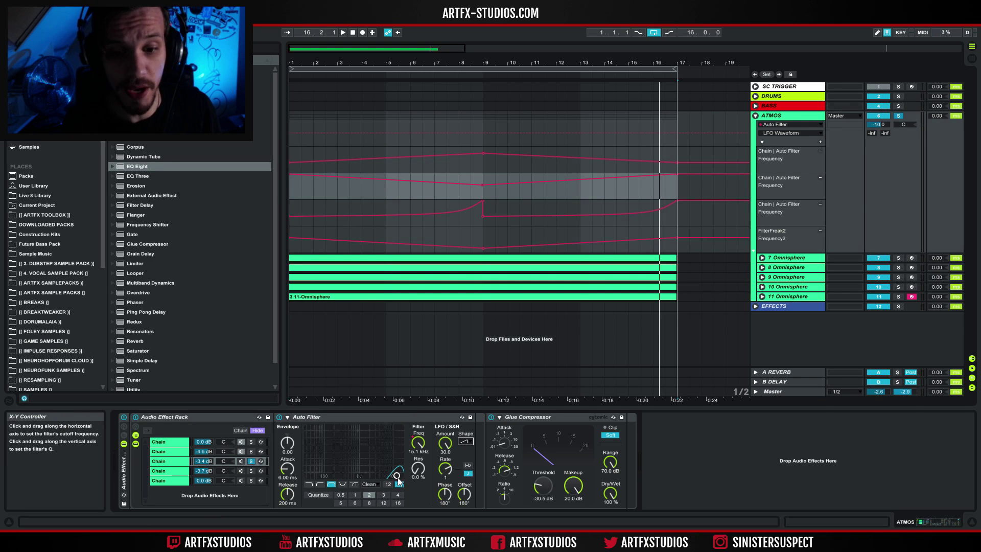
drag(292, 191, 522, 188)
click(482, 189)
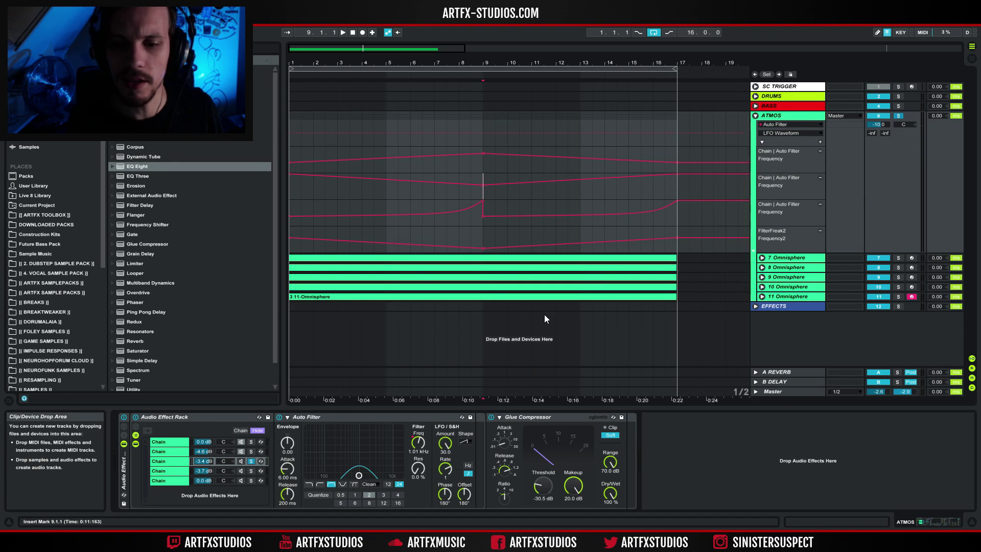
Activate the third chain and play it together with the first two chains from bar 1.
click(241, 461)
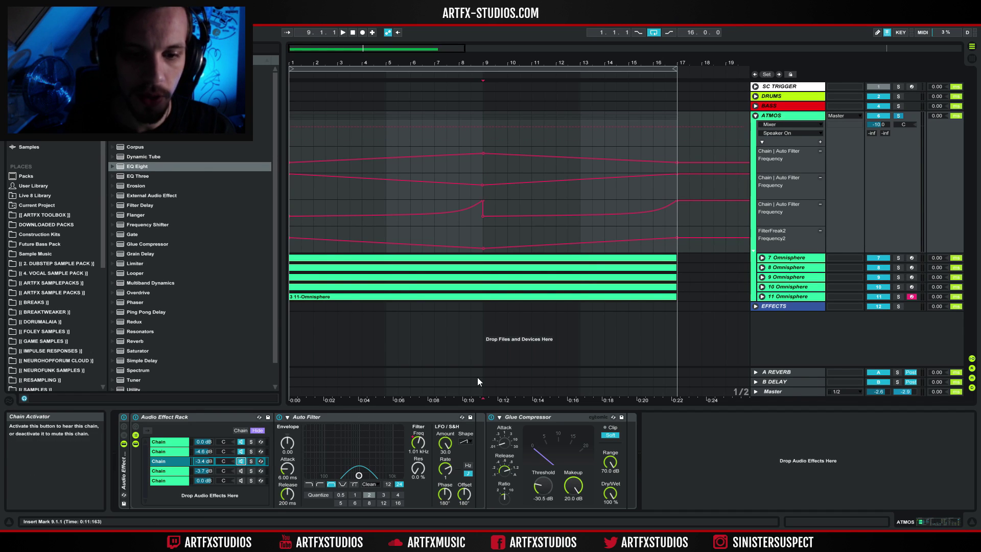
key(space)
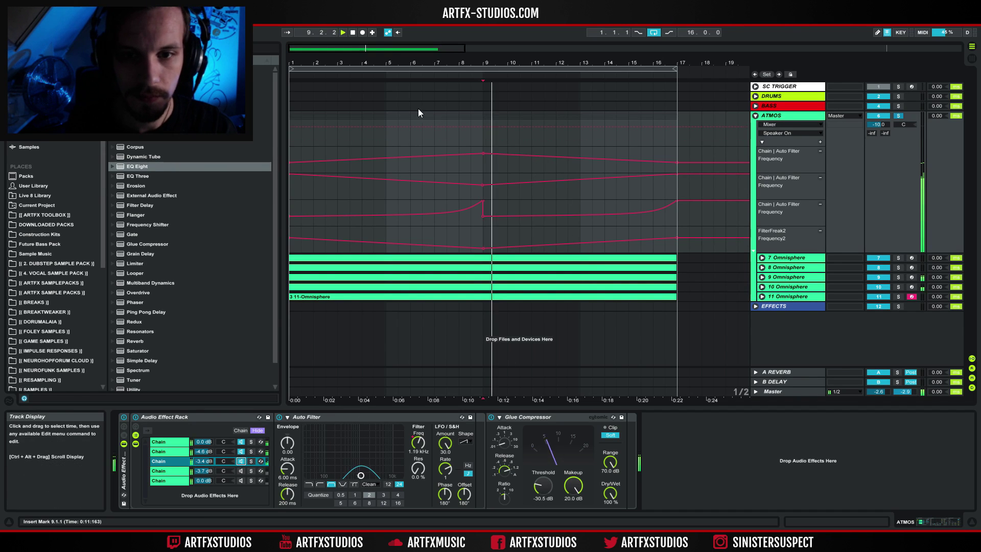
double_click(353, 32)
key(space)
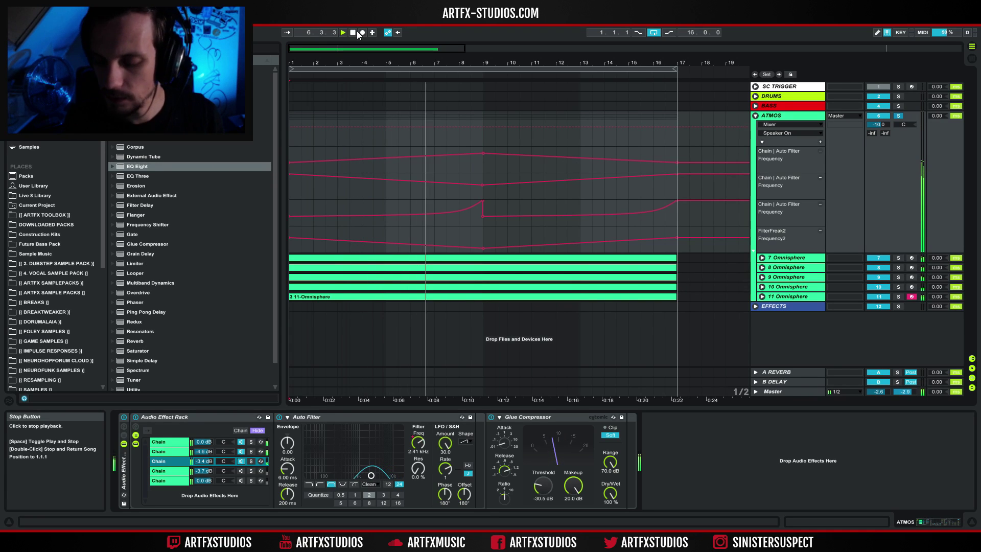
Solo the fourth chain and examine its Auto Pan, switching Invert off and back on.
click(173, 469)
click(251, 471)
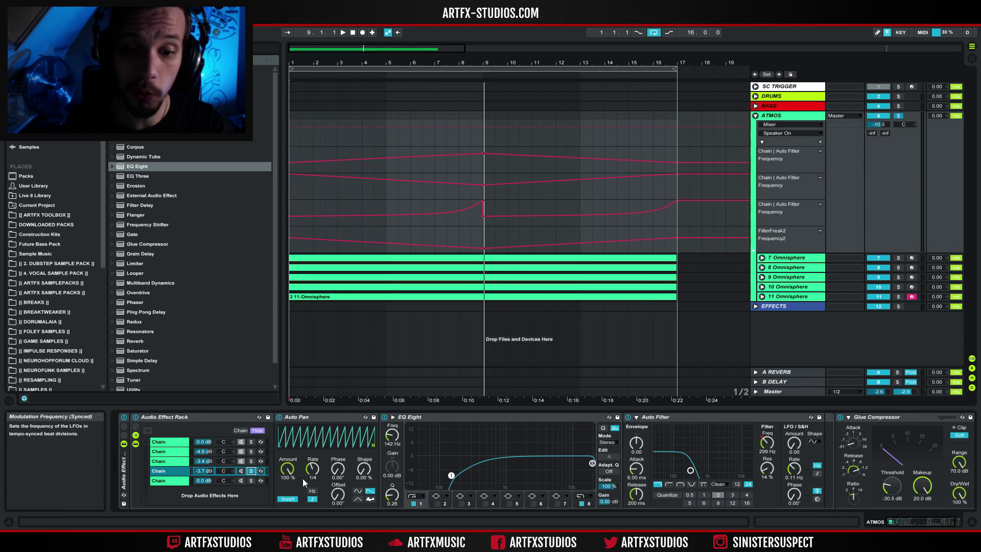
click(285, 499)
click(286, 500)
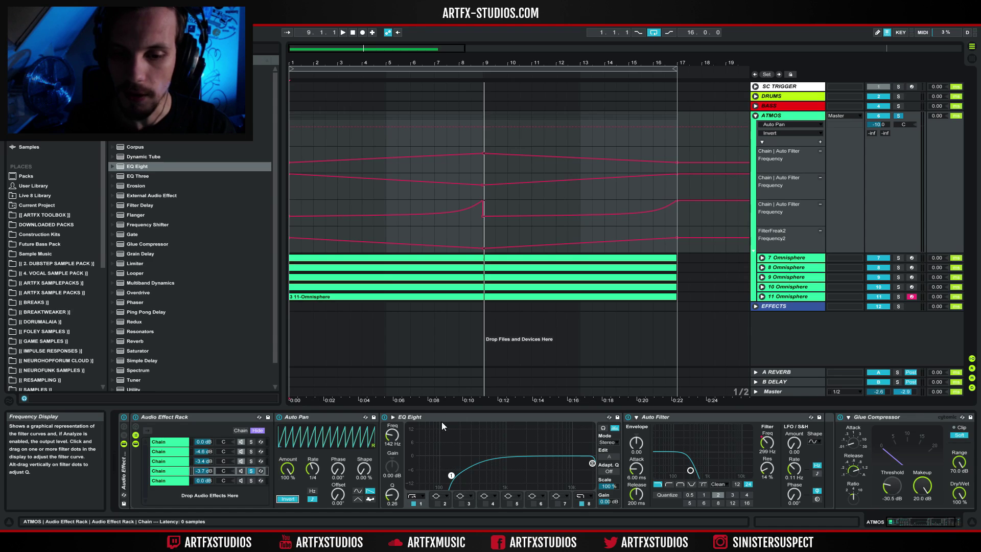
Examine the fourth chain's Auto Filter Frequency automation across bars 1 to 17 in its automation lane.
click(701, 419)
click(766, 442)
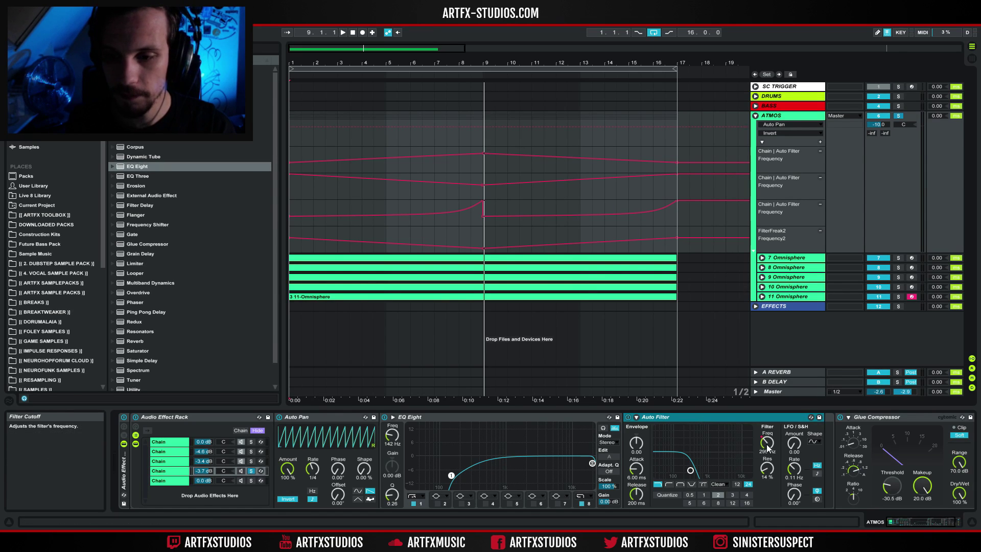
drag(292, 207, 682, 209)
drag(305, 208, 670, 222)
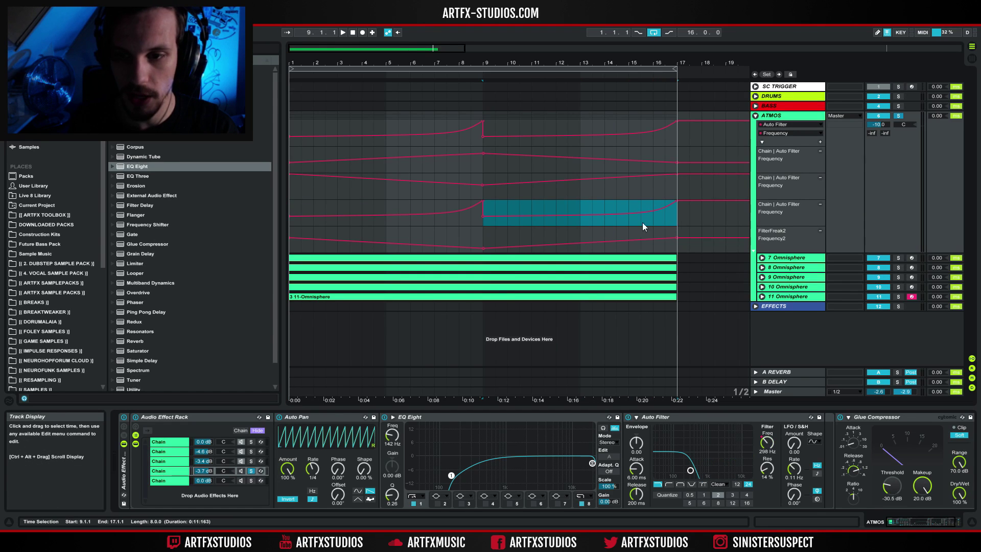
drag(289, 207, 669, 207)
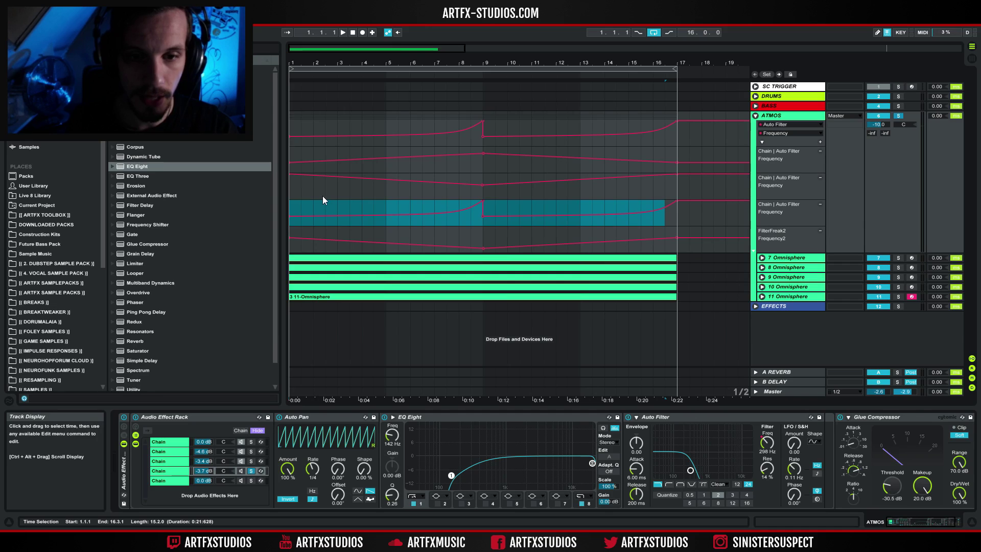
click(294, 204)
Play the fourth chain from bar 1 and raise its EQ Eight low-cut frequency to 295 Hz.
key(space)
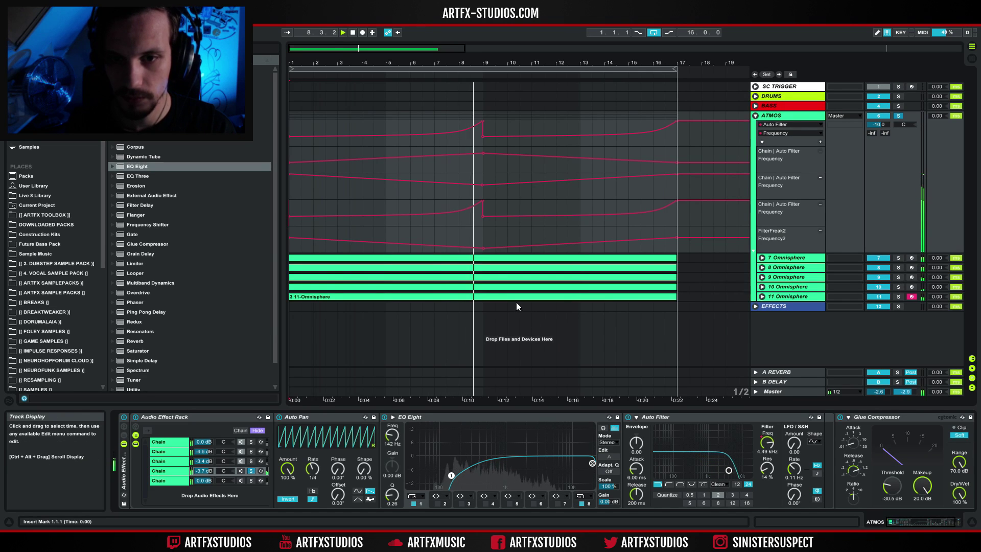
key(space)
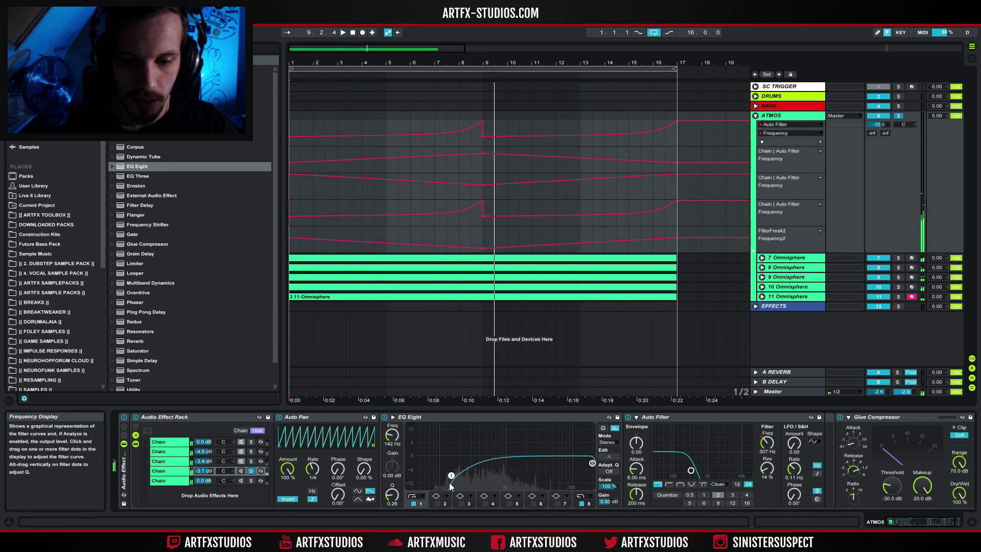
drag(451, 476, 471, 476)
key(space)
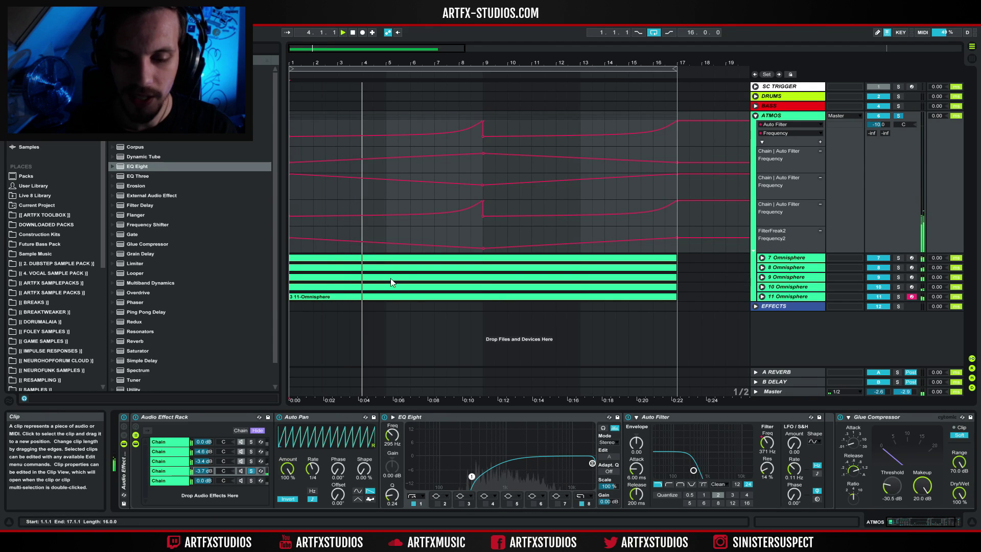
Activate the fourth chain in the rack, and open and solo the fifth chain.
click(241, 471)
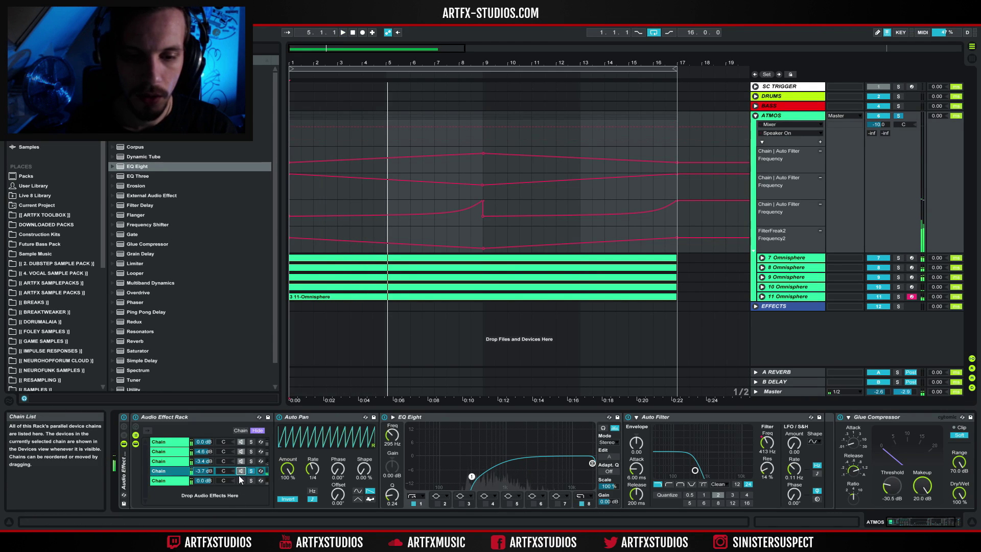
click(174, 482)
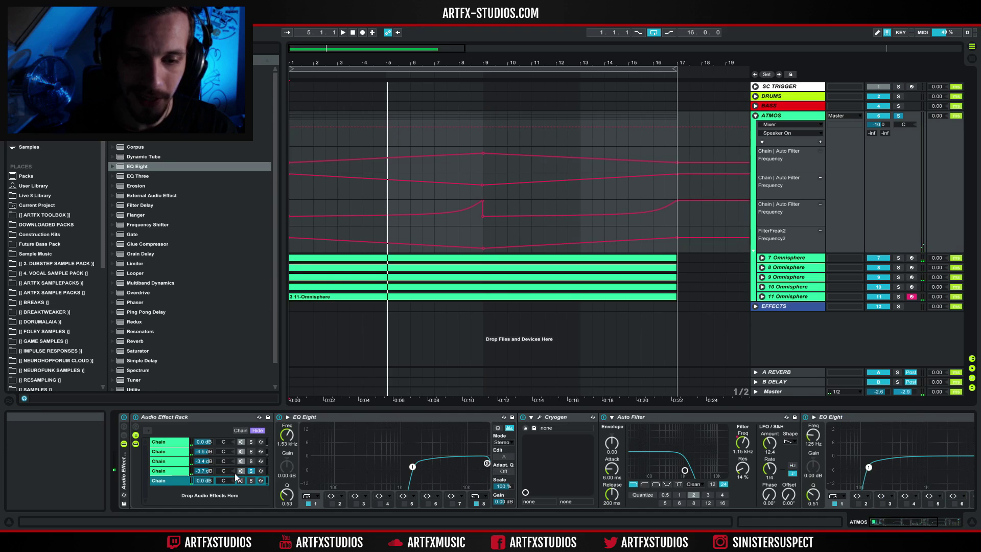
click(251, 481)
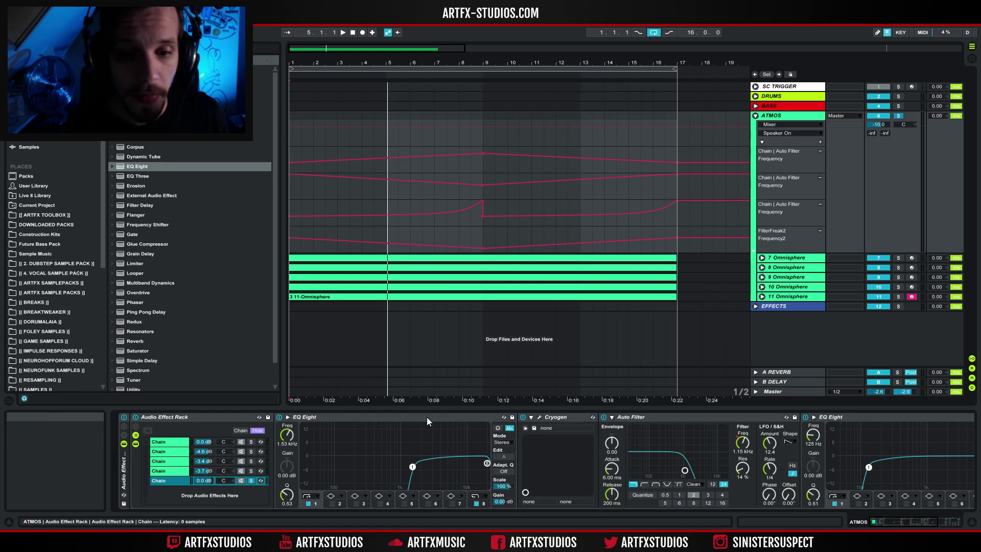
Switch off Cryogen, Auto Filter and the second EQ Eight in the fifth chain, keeping only the first EQ Eight active.
click(341, 420)
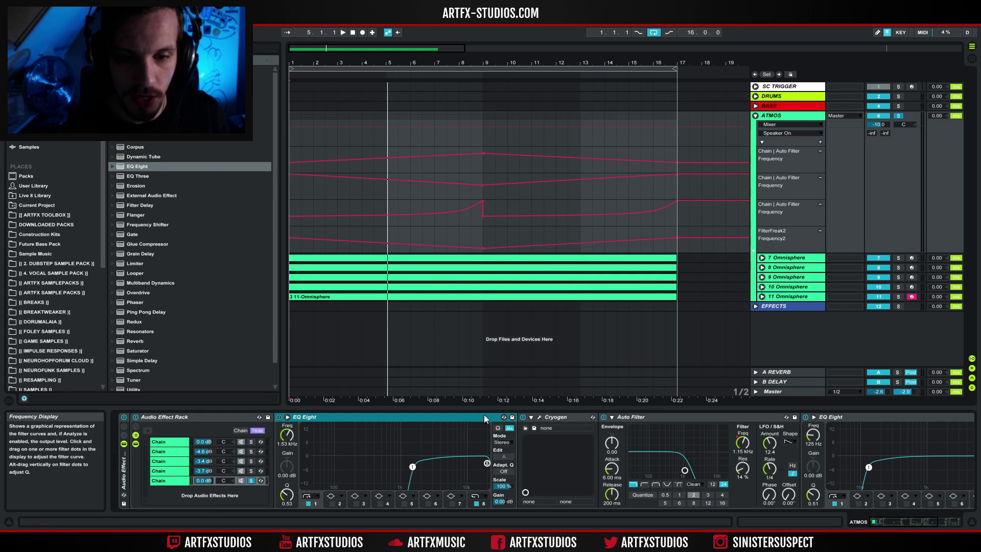
click(522, 418)
click(603, 417)
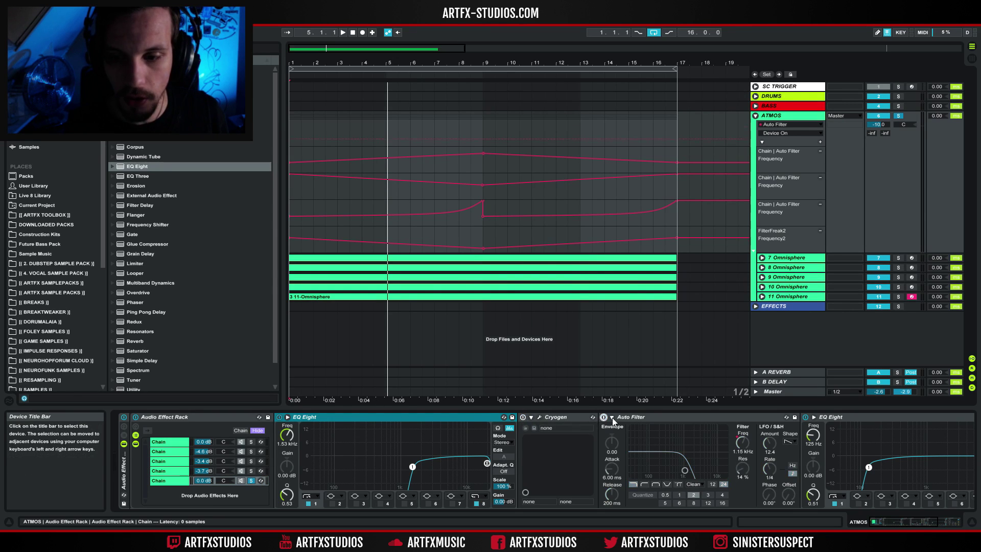
click(806, 417)
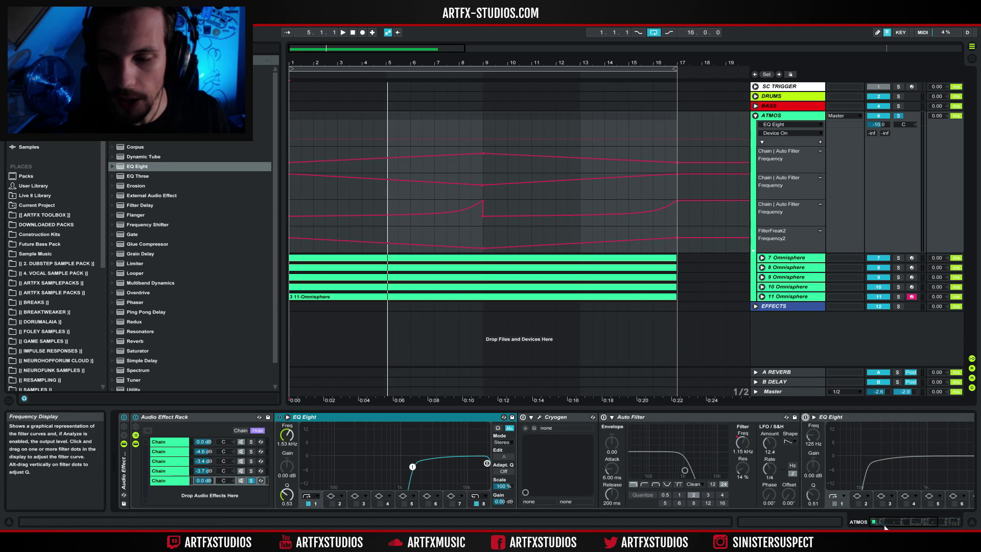
drag(905, 519, 878, 514)
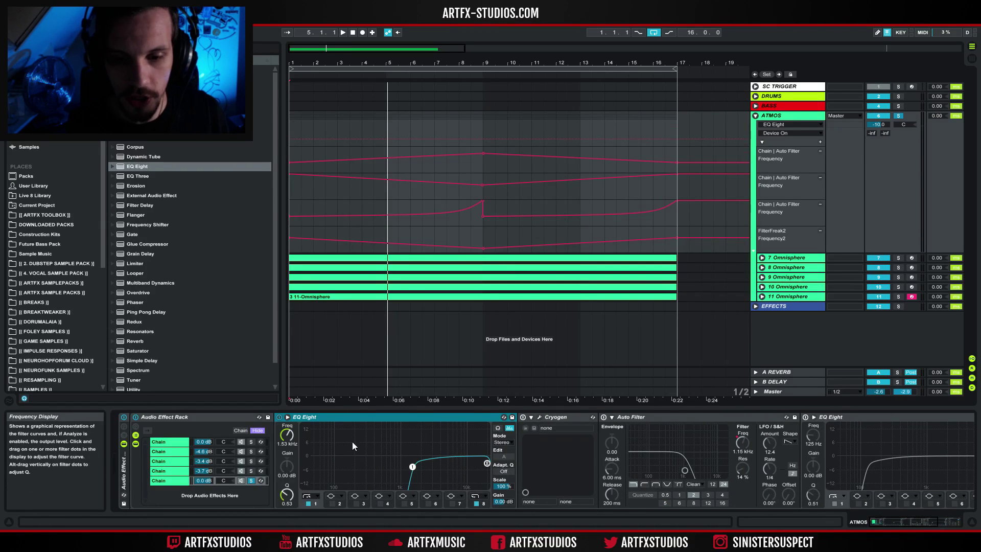
Play the fifth chain from bar 1 with its other effects bypassed, and switch Cryogen back on.
click(293, 206)
key(space)
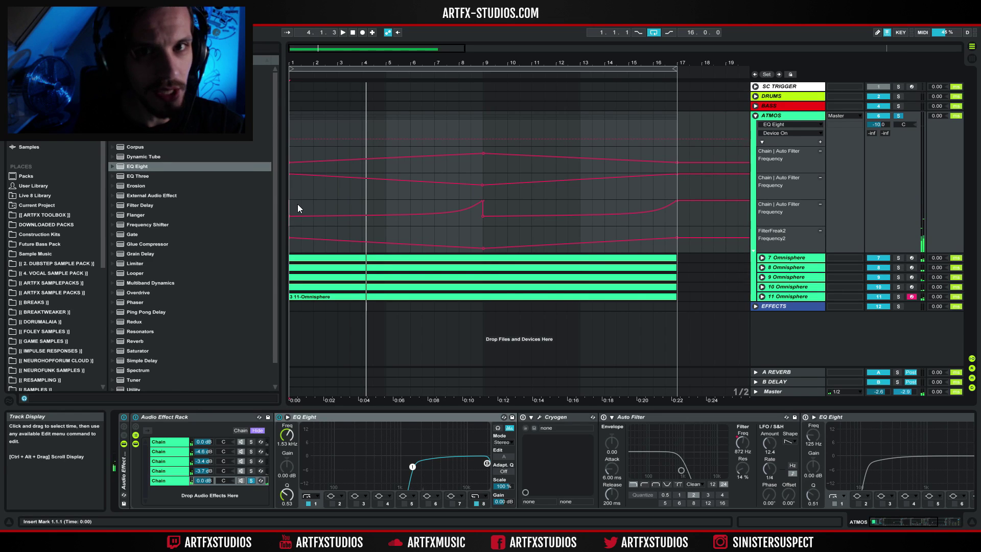
click(509, 417)
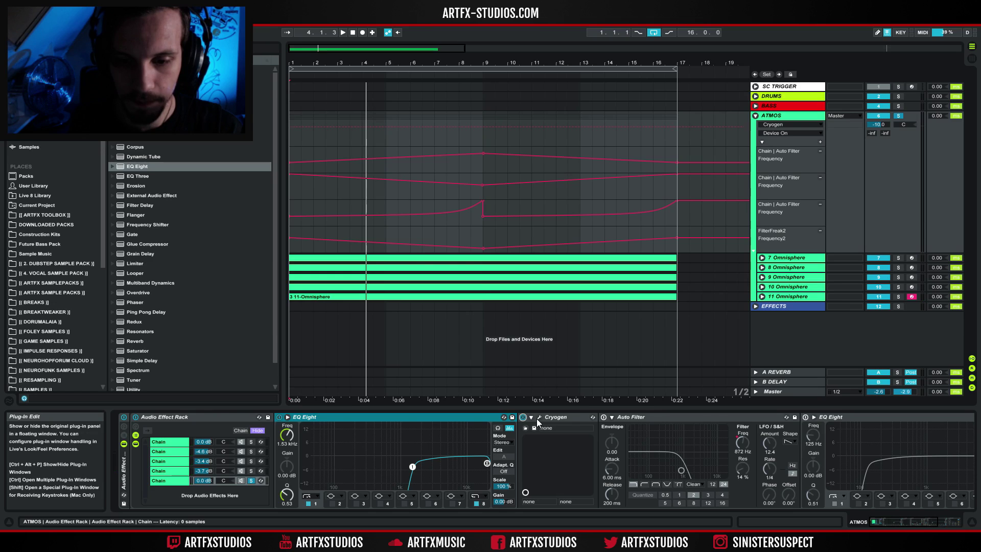
Open Cryogen in the fifth chain and inspect its preset list, keeping 012_II_LowDirtySegments selected.
click(538, 416)
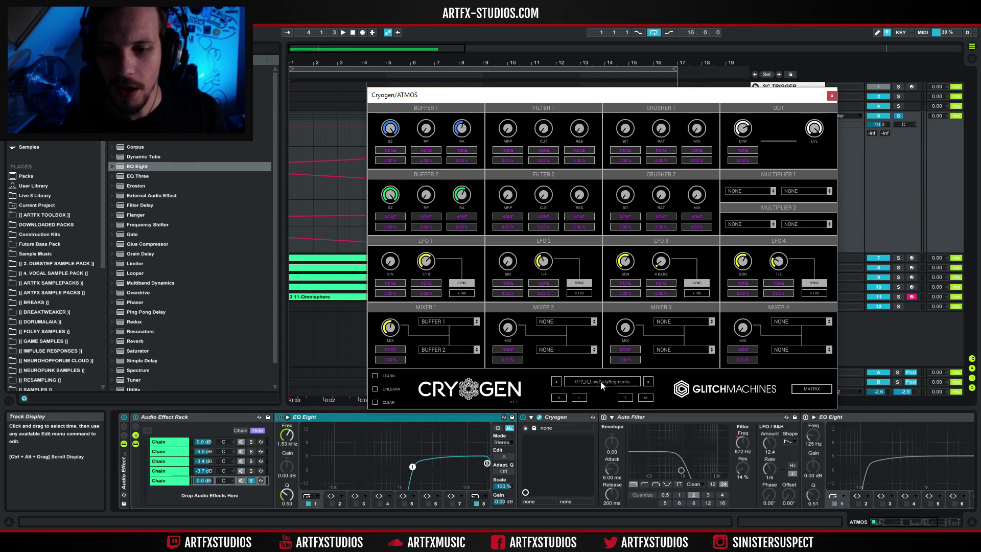
click(582, 385)
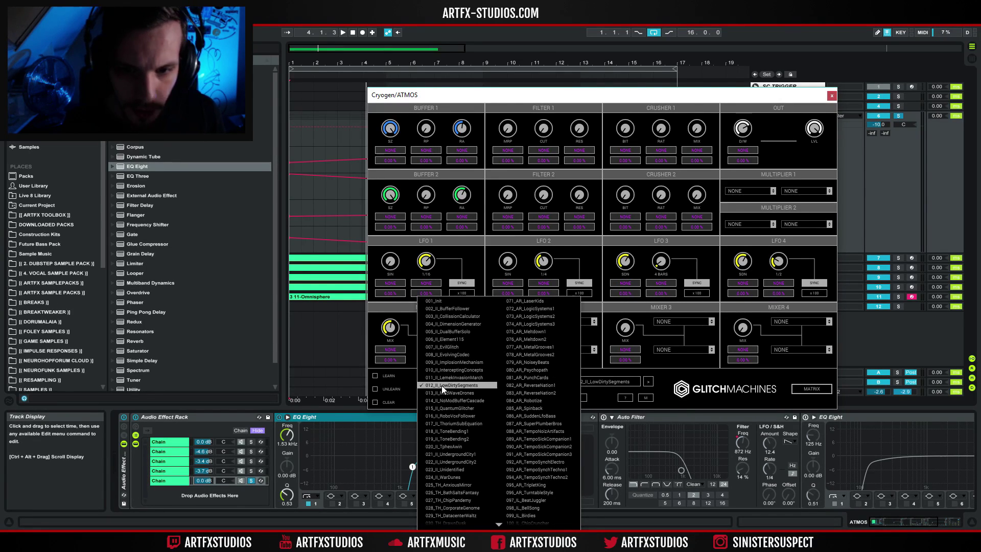
click(601, 101)
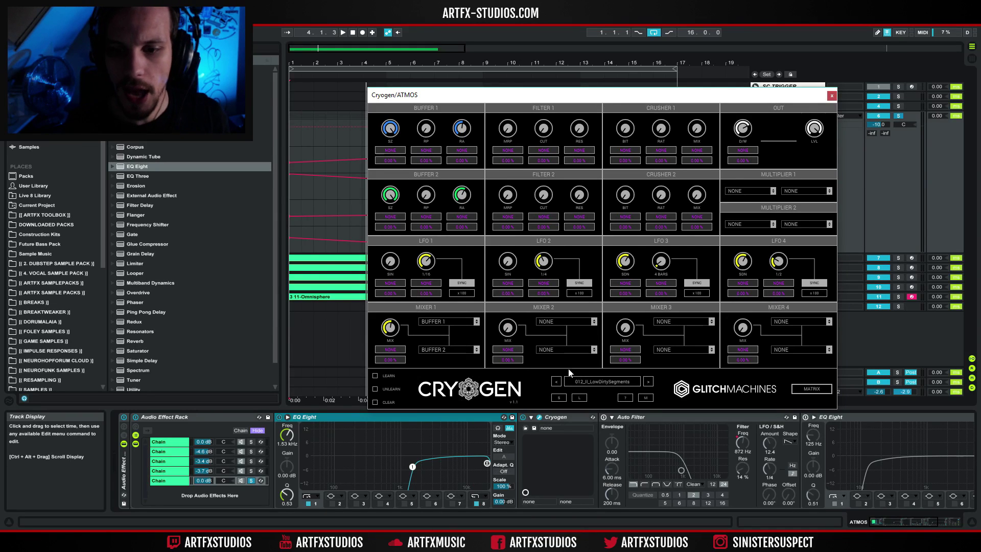
Play the fifth chain from bar 1 with Cryogen active, then switch on Auto Filter and close the Cryogen window.
click(562, 416)
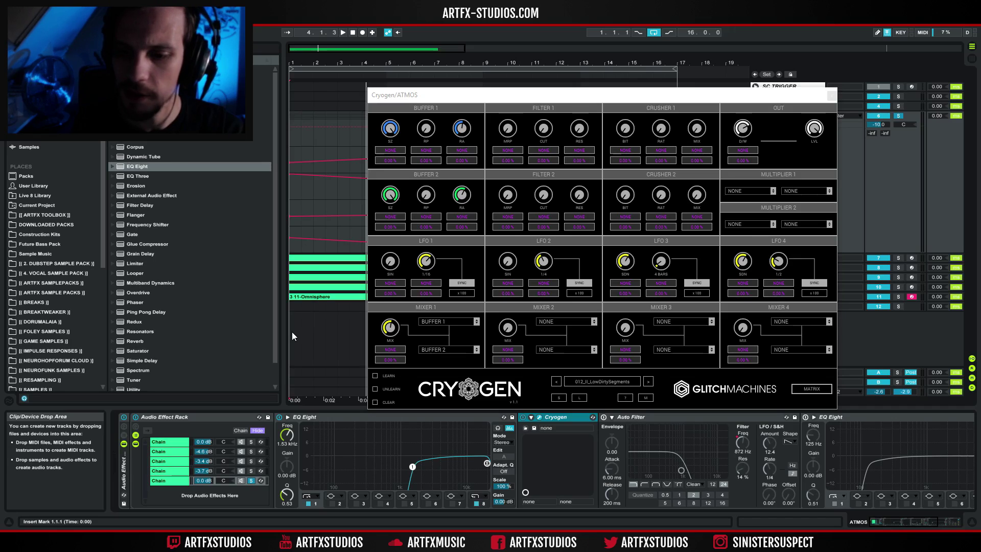
key(space)
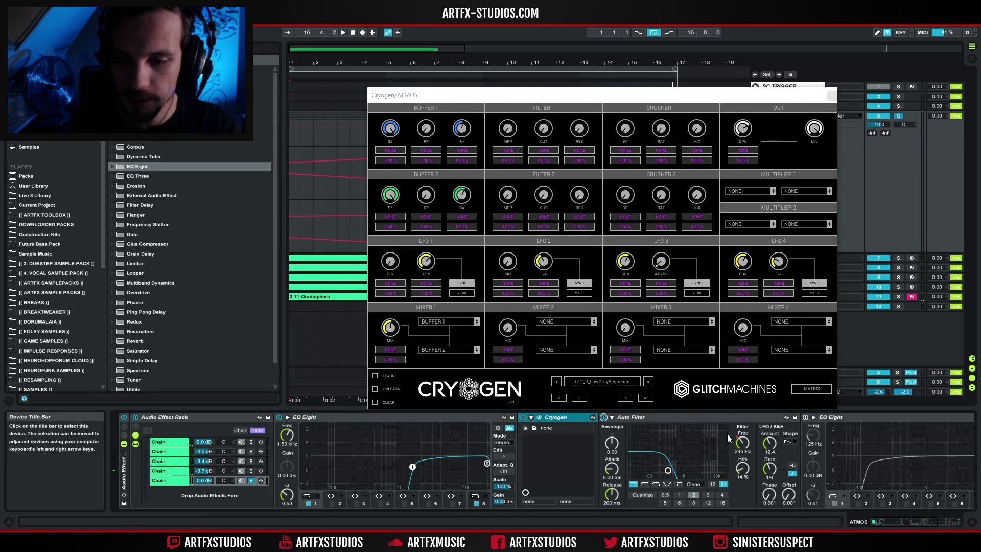
click(830, 97)
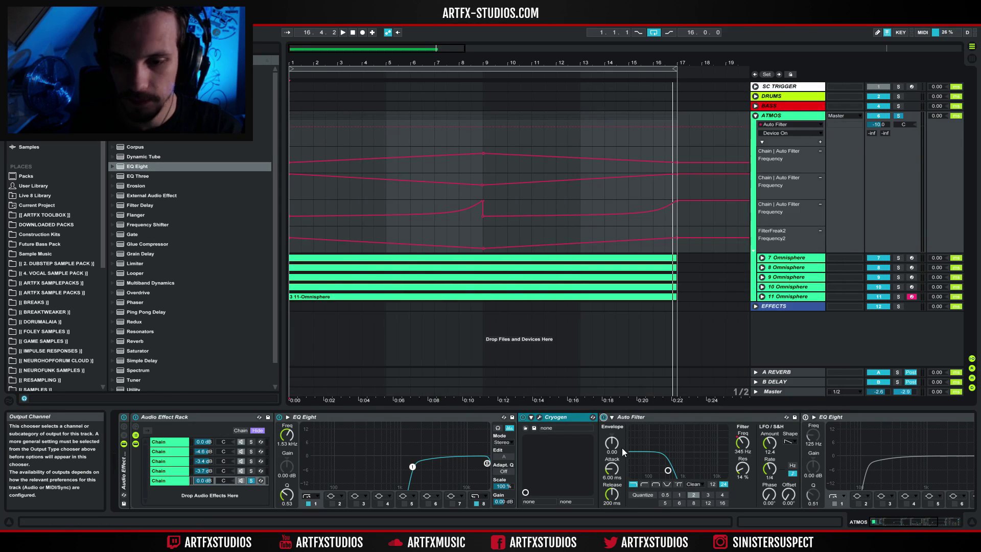
Highlight the Auto Filter frequency automation from bar 1 to bar 17, and switch on the fifth chain's second EQ Eight.
click(632, 419)
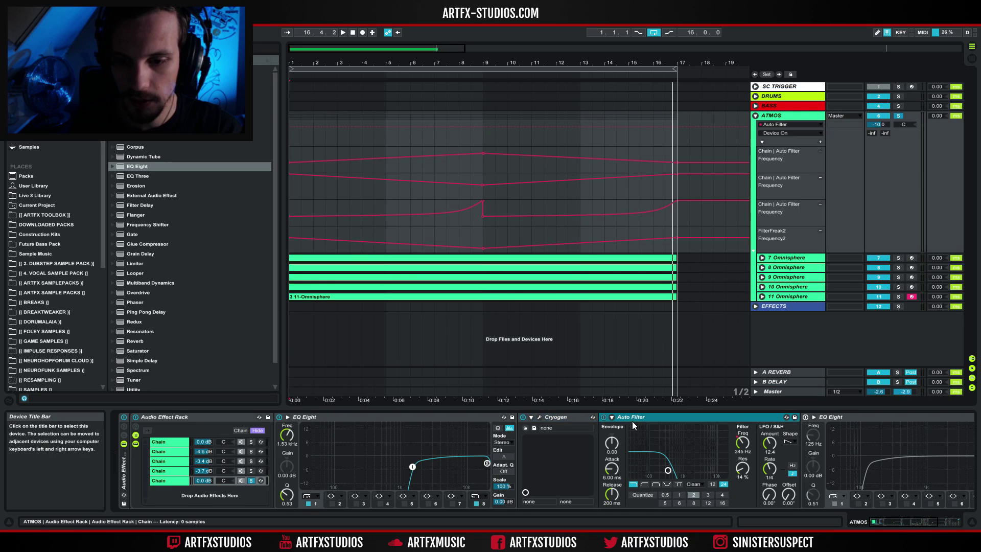
click(747, 440)
drag(290, 156, 678, 158)
click(806, 417)
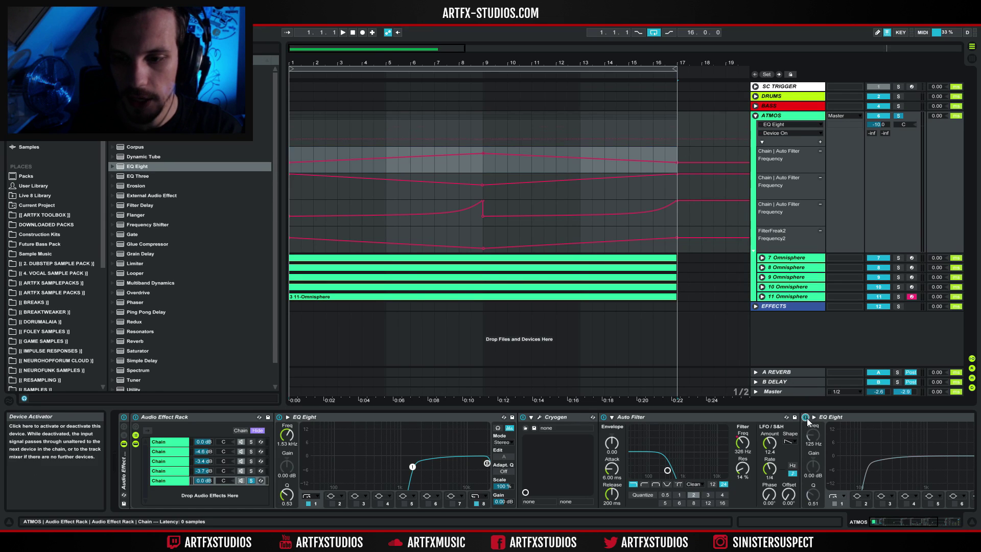
Review the devices up to the Glue Compressor and play the soloed fifth chain from bar 1 with all its effects active.
click(886, 520)
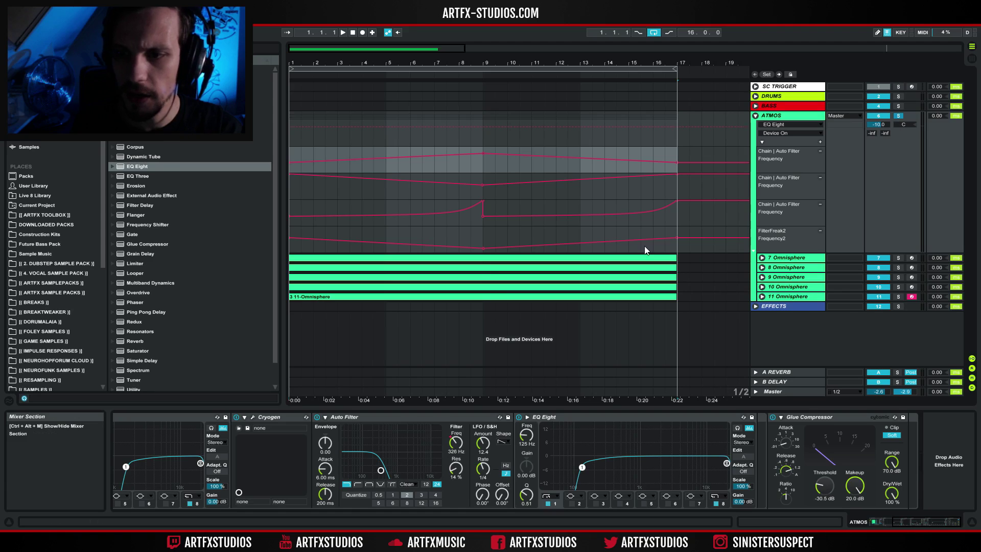
drag(918, 517, 868, 524)
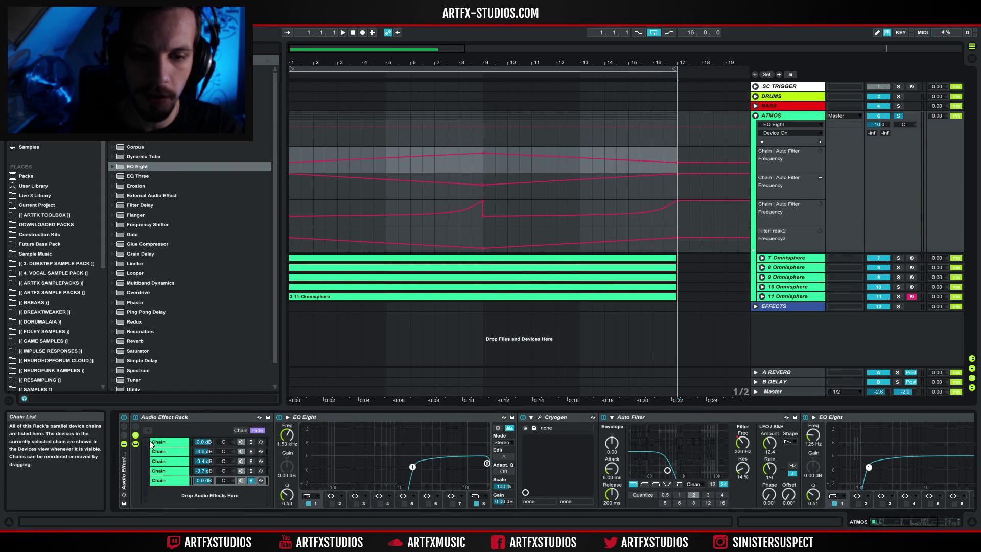
drag(887, 525, 942, 520)
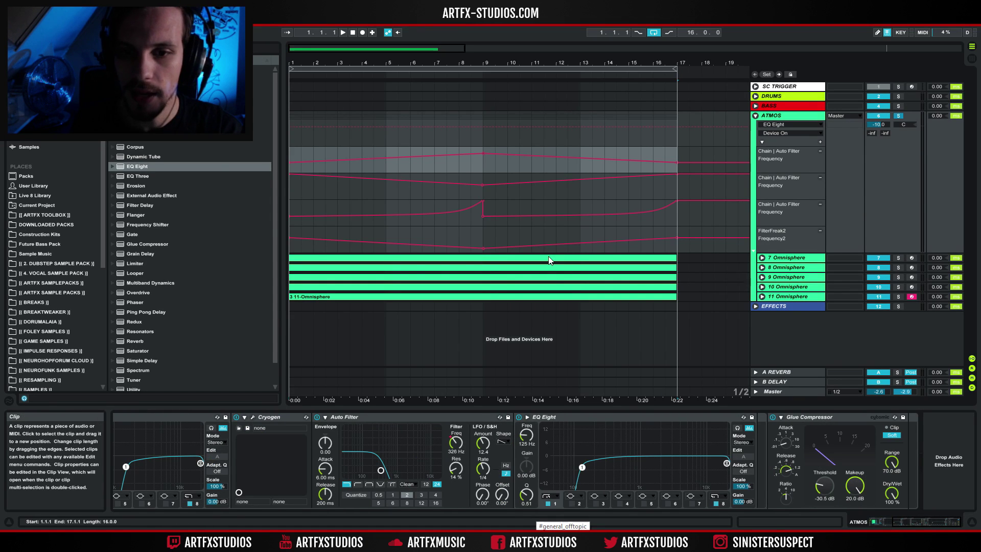
key(space)
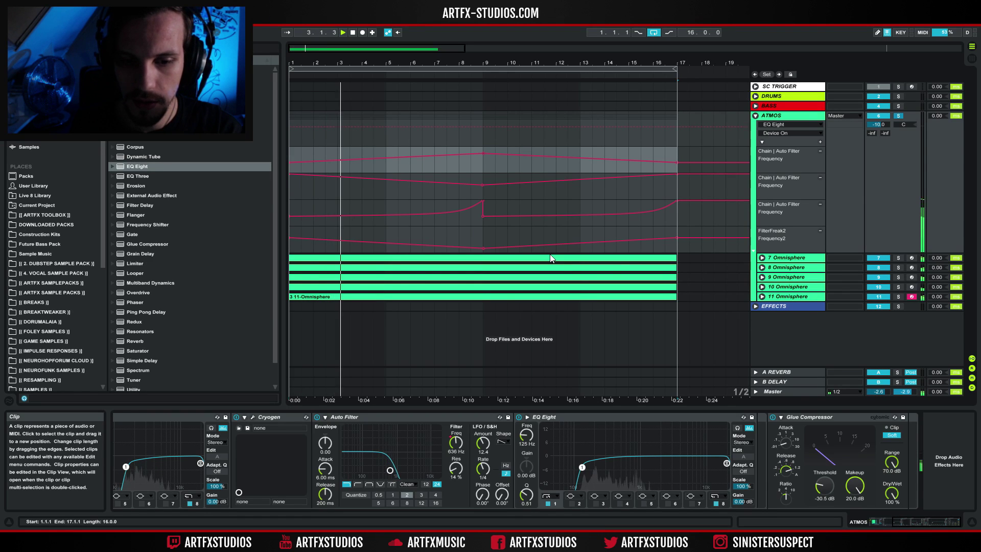
Unsolo the fifth chain and show the Glue Compressor at the end of the device chain.
drag(908, 520, 871, 523)
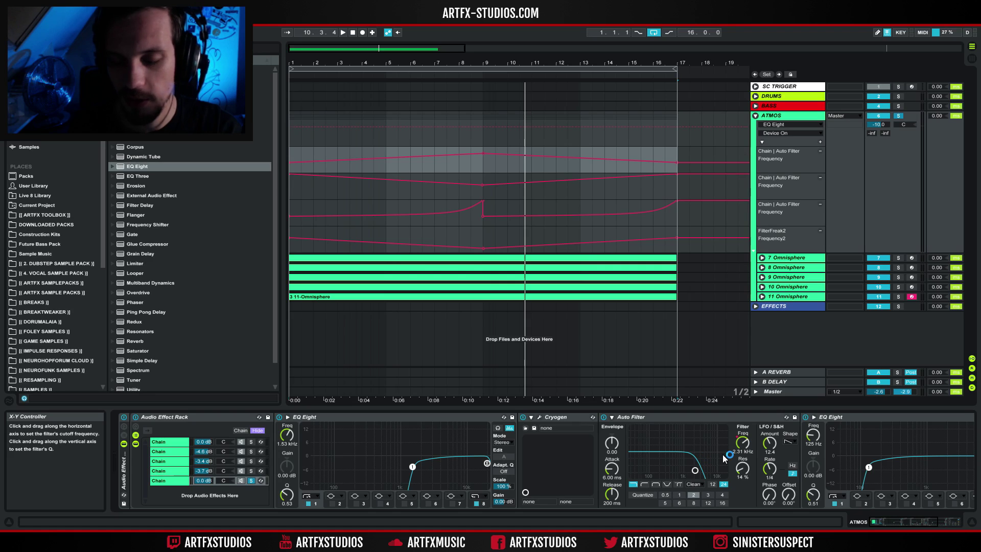
click(165, 480)
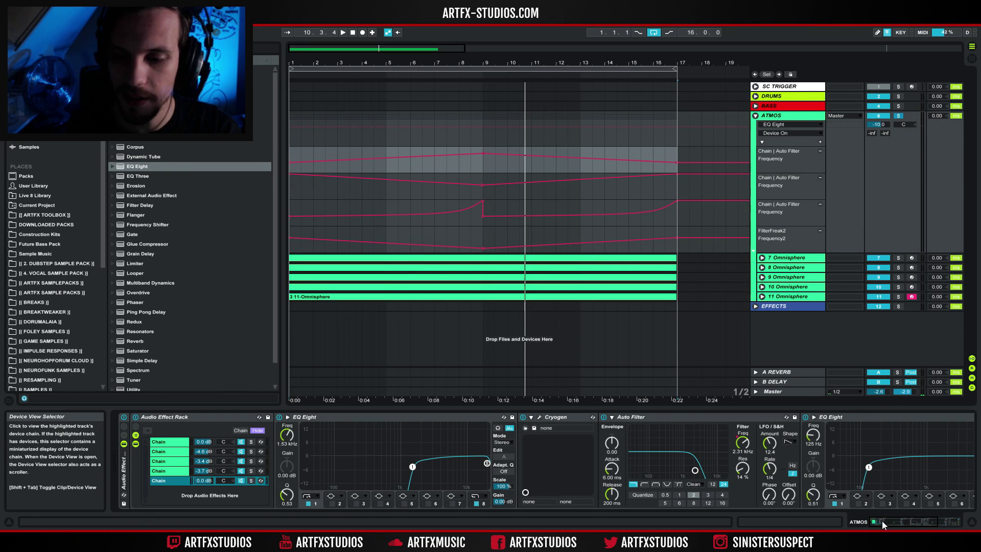
drag(882, 520, 970, 521)
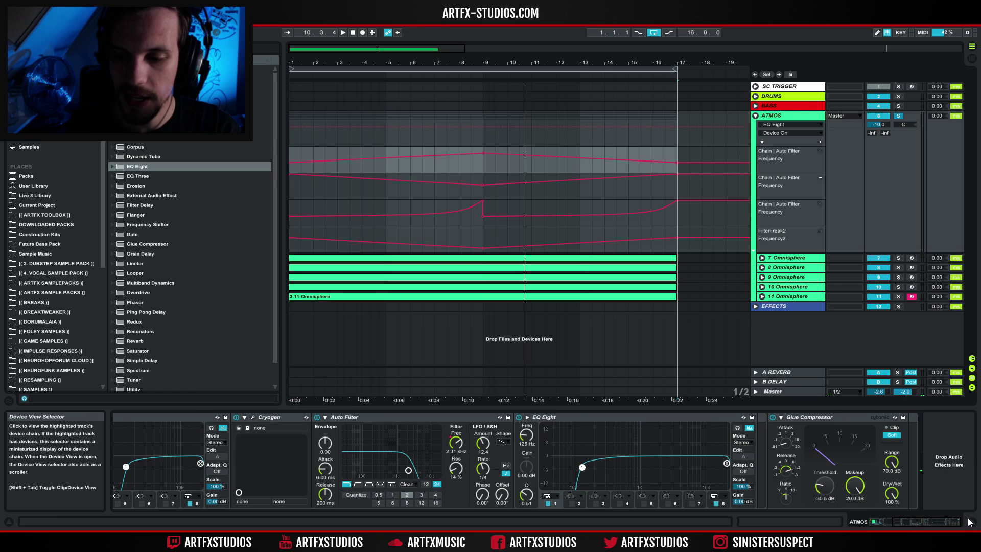
Play all five chains of the ATMOS rack together from bar 1.
click(289, 192)
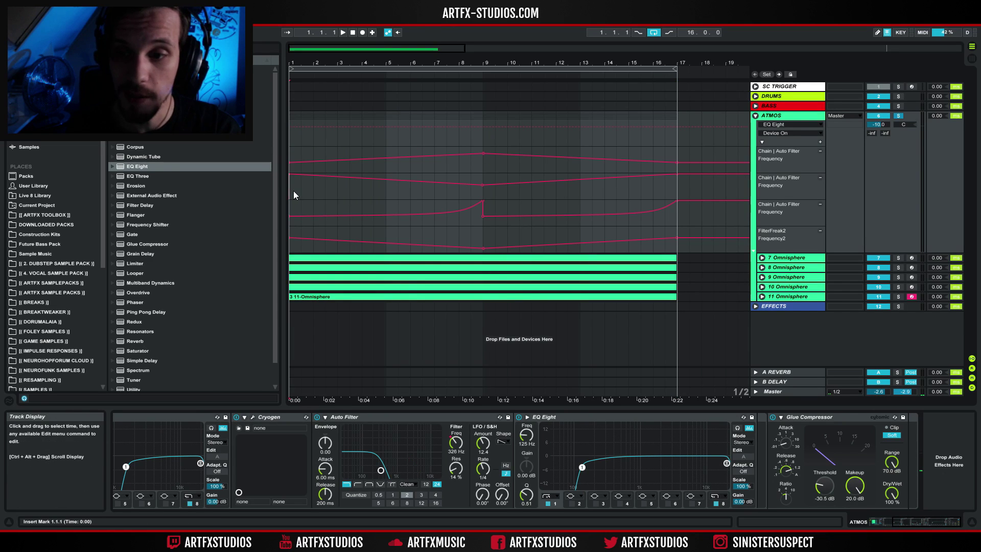
drag(893, 522, 876, 524)
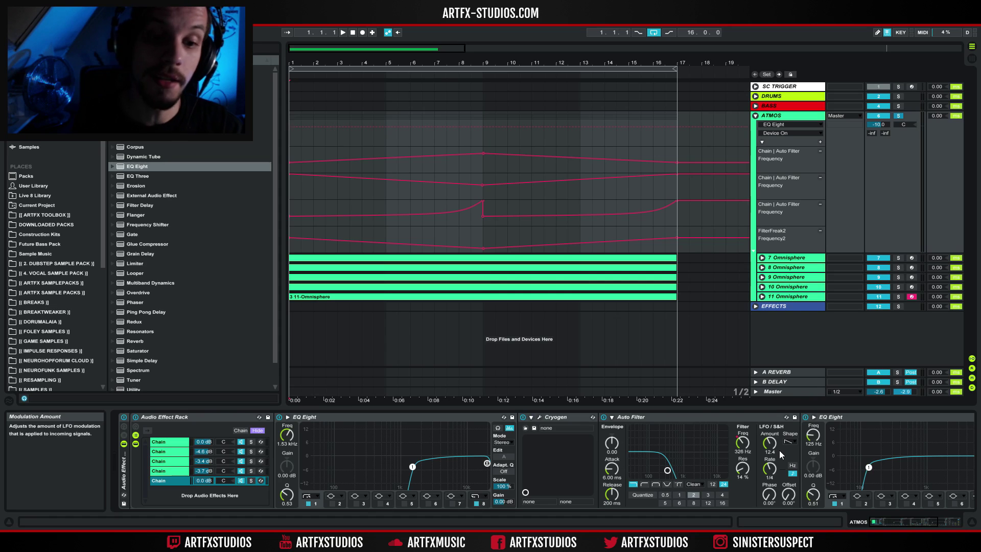
key(space)
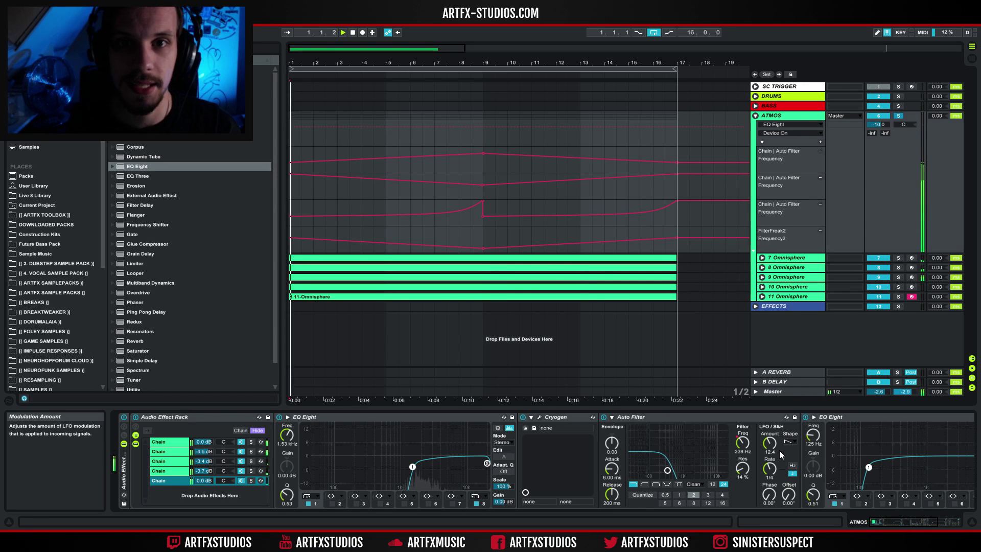